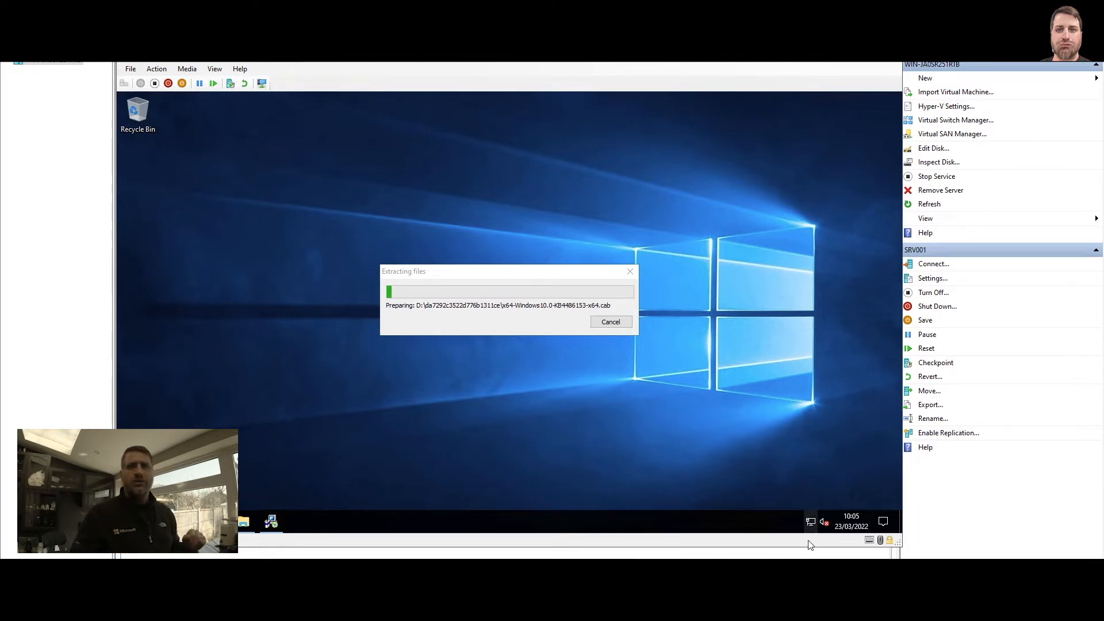
Open the Windows Firewall settings from the server's network status settings and close the Settings window
right_click(810, 521)
left_click(814, 509)
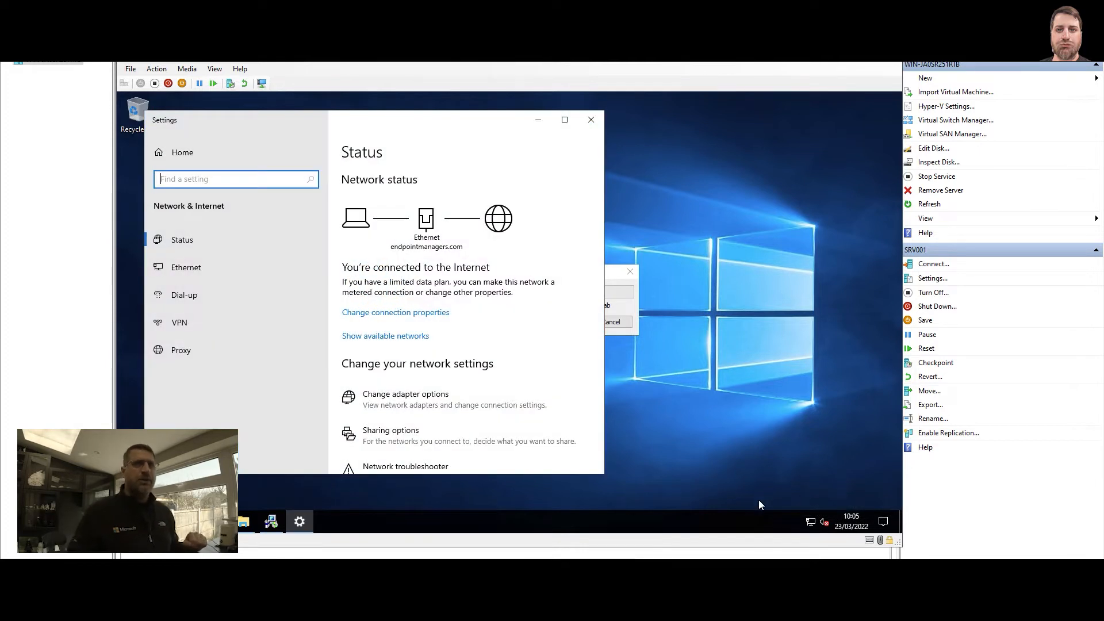
scroll(478, 384, "down", 3)
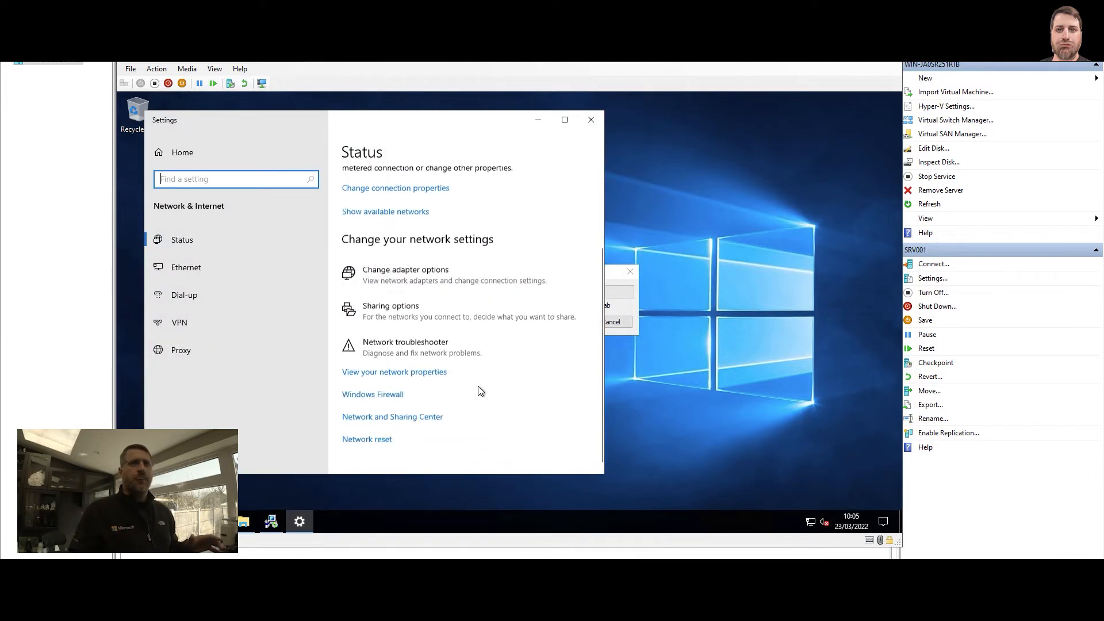
left_click(389, 389)
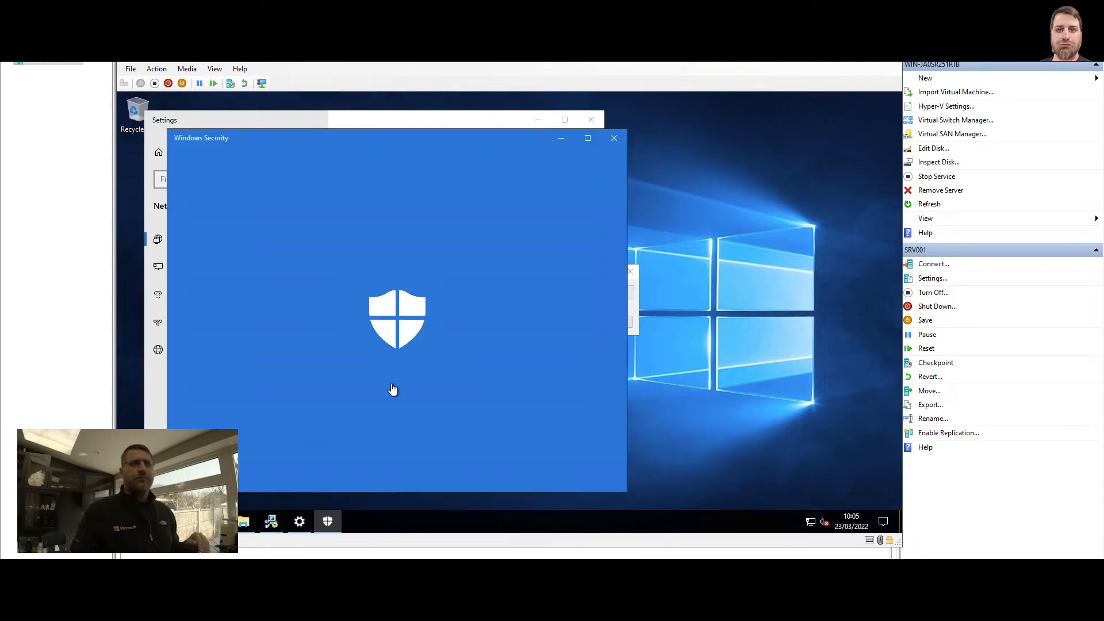
left_click(592, 121)
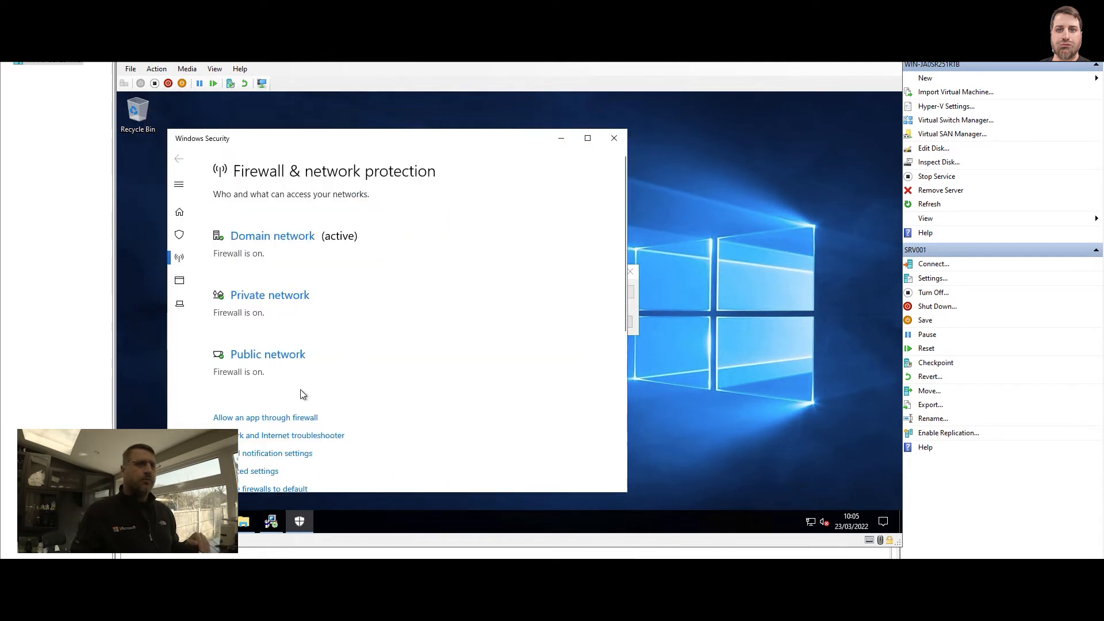
Allow File and Printer Sharing through the firewall on the Domain network and apply the change
left_click(280, 421)
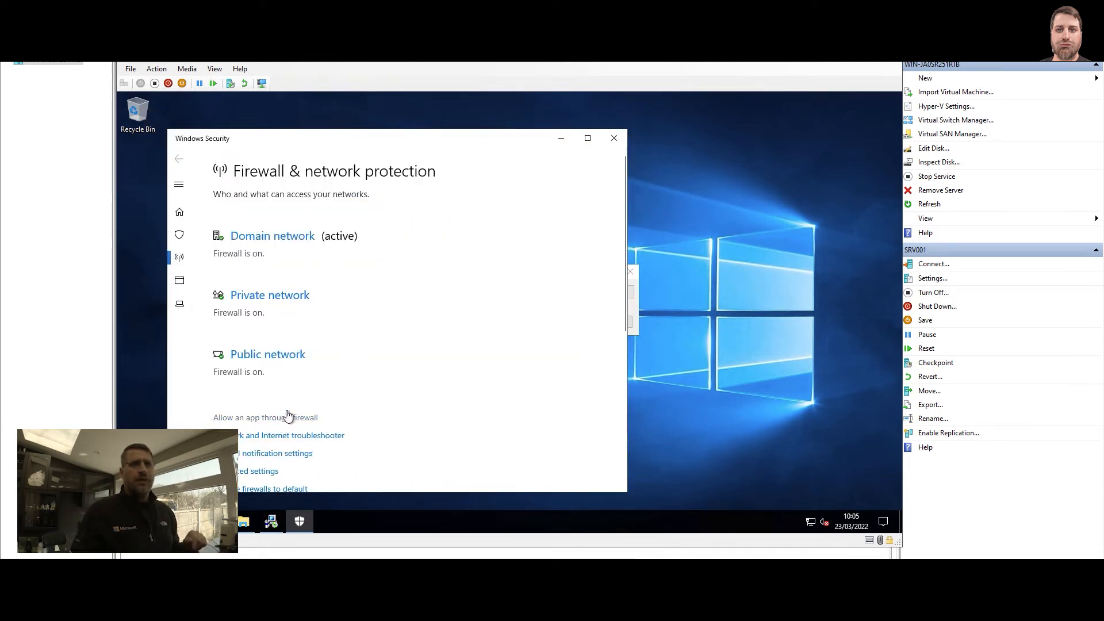
left_click(666, 163)
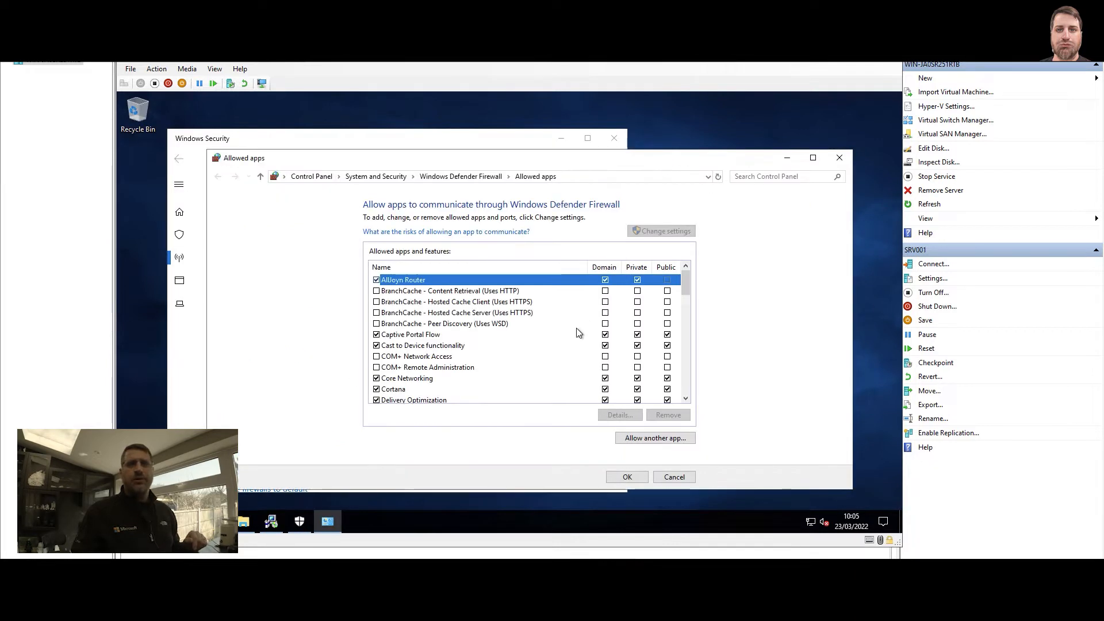
scroll(471, 329, "down", 4)
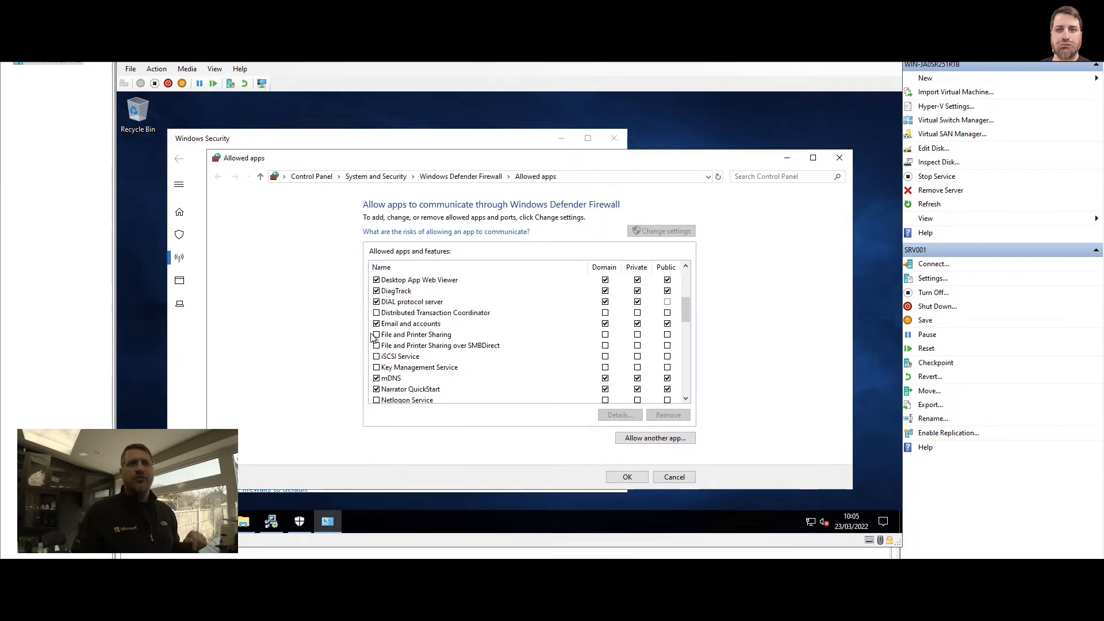
left_click(377, 335)
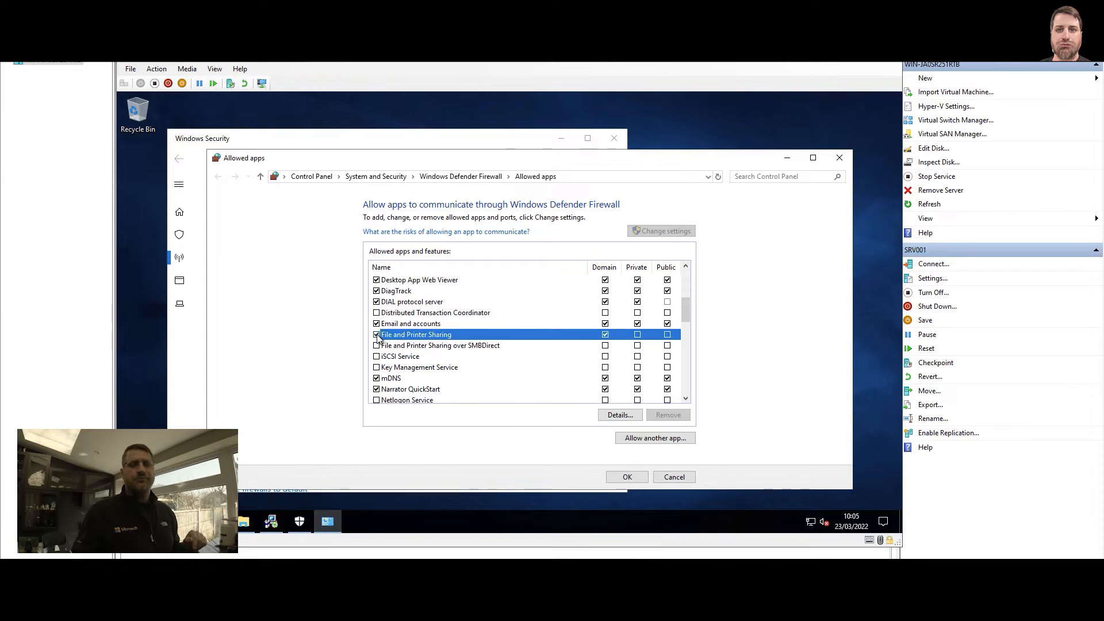
left_click(638, 477)
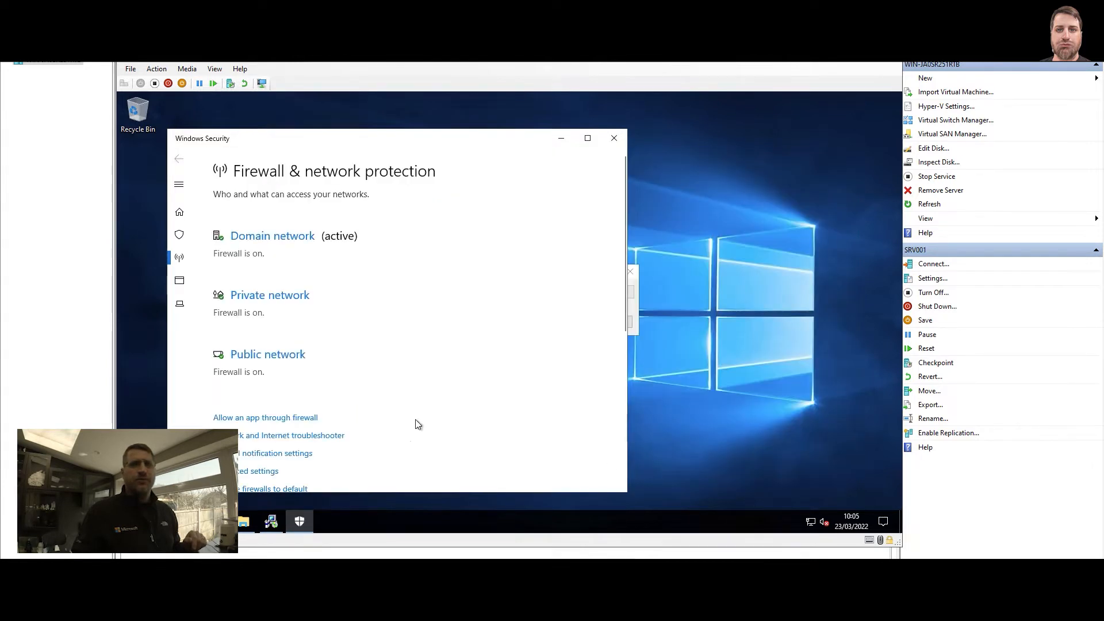
Open the firewall's advanced settings and close the Windows Security window
scroll(270, 443, "down", 1)
left_click(268, 421)
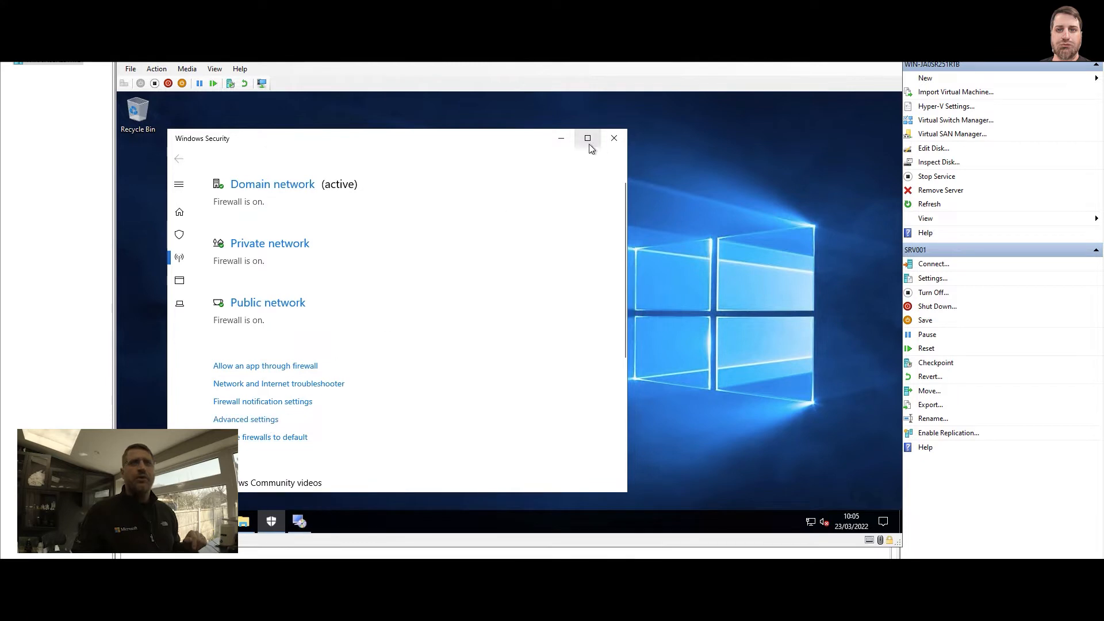
left_click(614, 139)
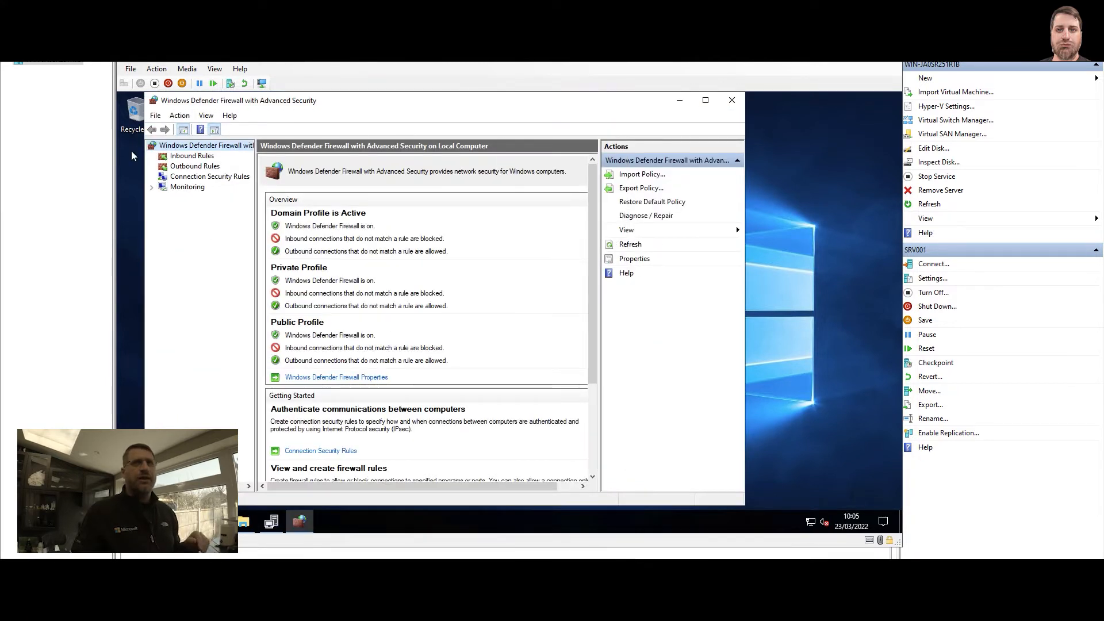
Start a new custom inbound firewall rule that applies to all programs
left_click(196, 156)
right_click(196, 156)
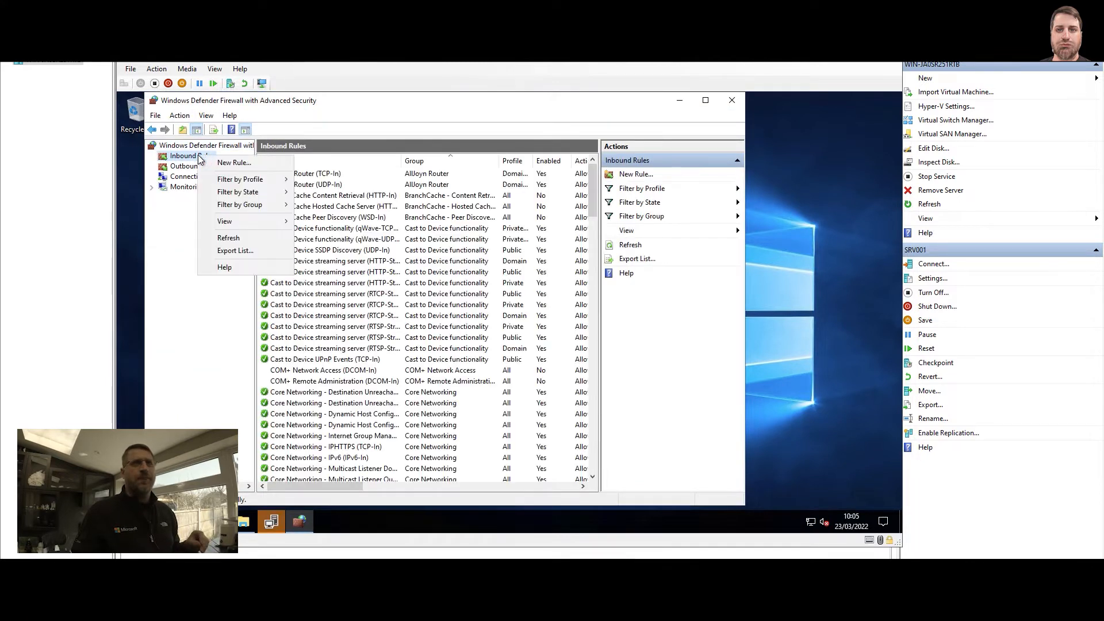
left_click(228, 161)
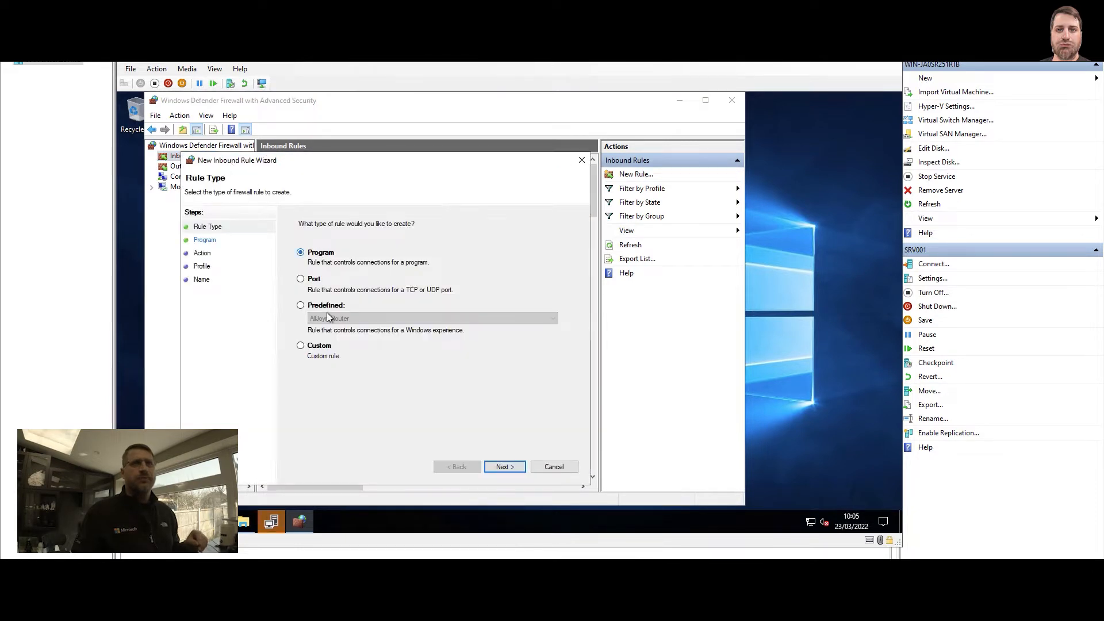
left_click(318, 345)
left_click(506, 466)
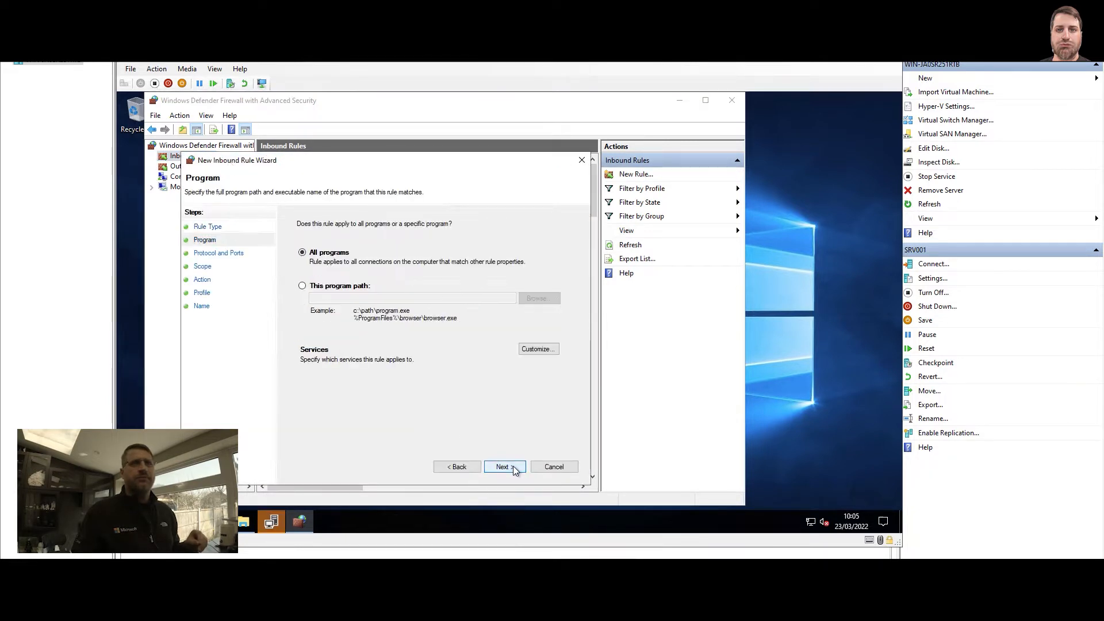
left_click(511, 466)
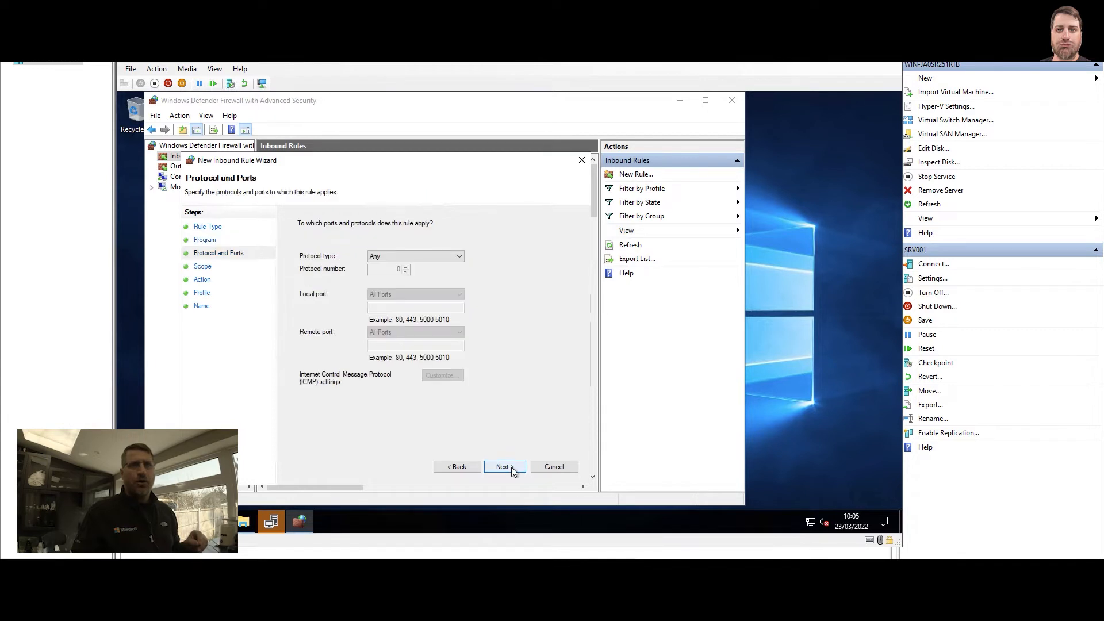
Set the rule's protocol type to TCP and its local port to RPC Dynamic Ports
left_click(382, 256)
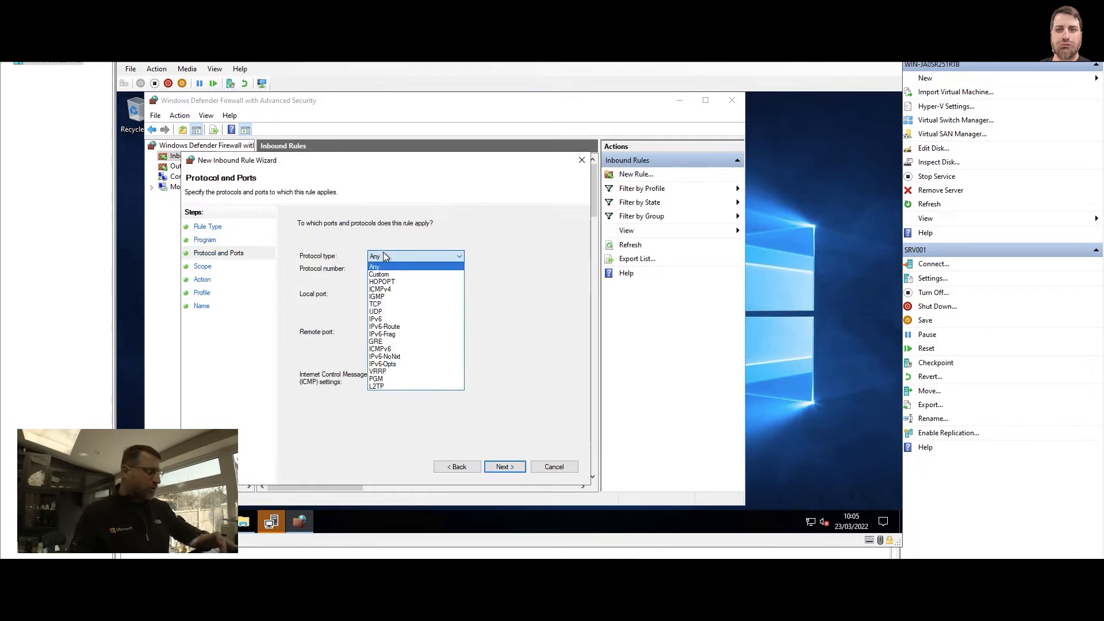
key("t")
left_click(383, 254)
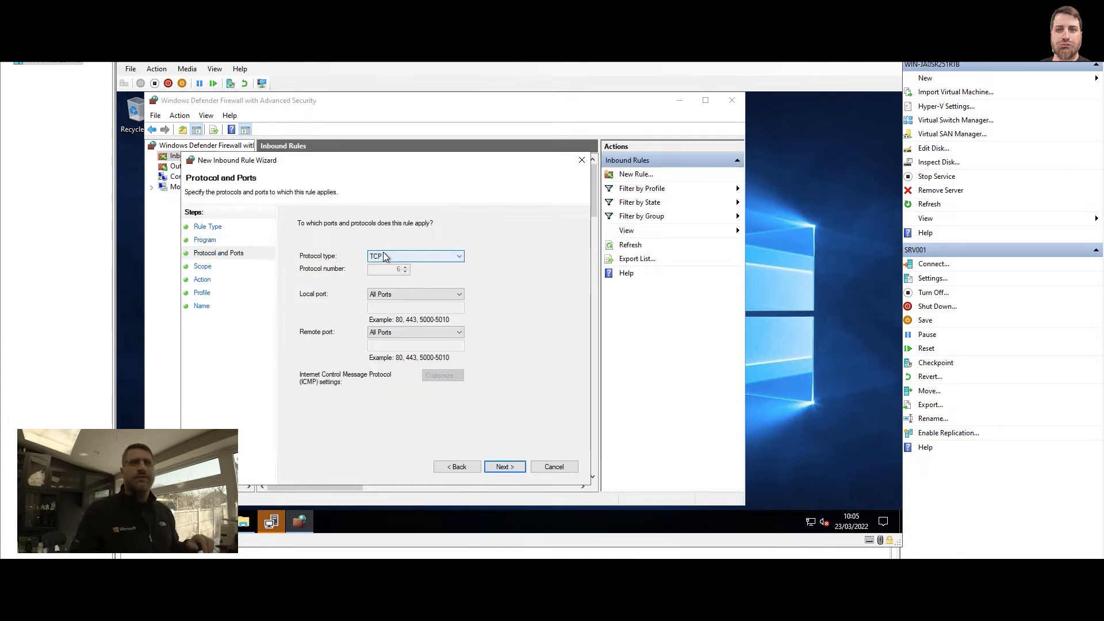
left_click(396, 294)
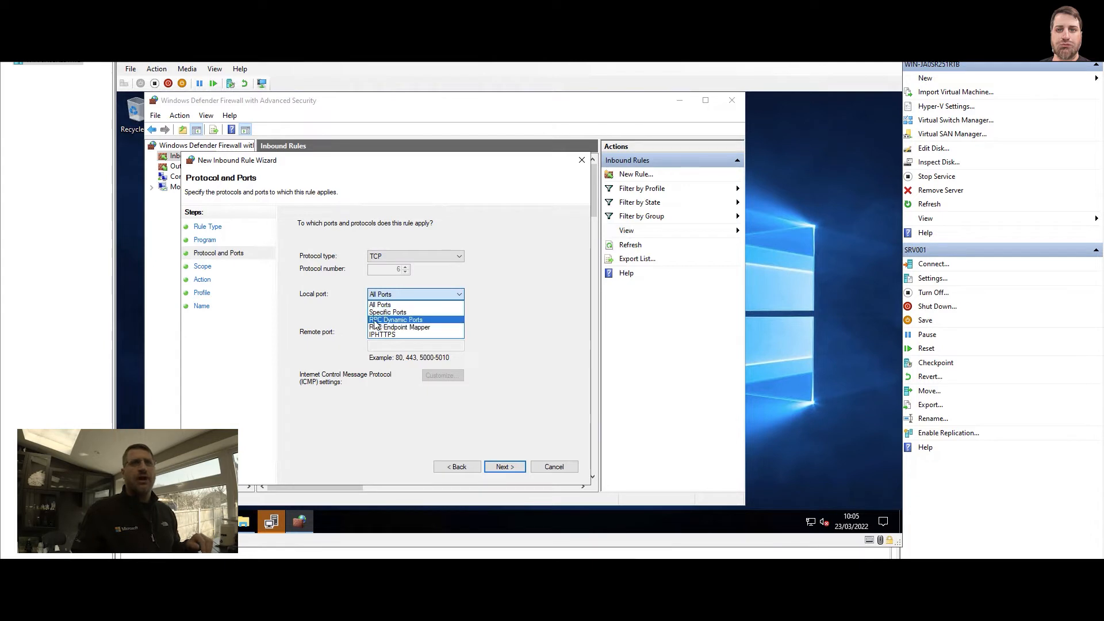
left_click(407, 319)
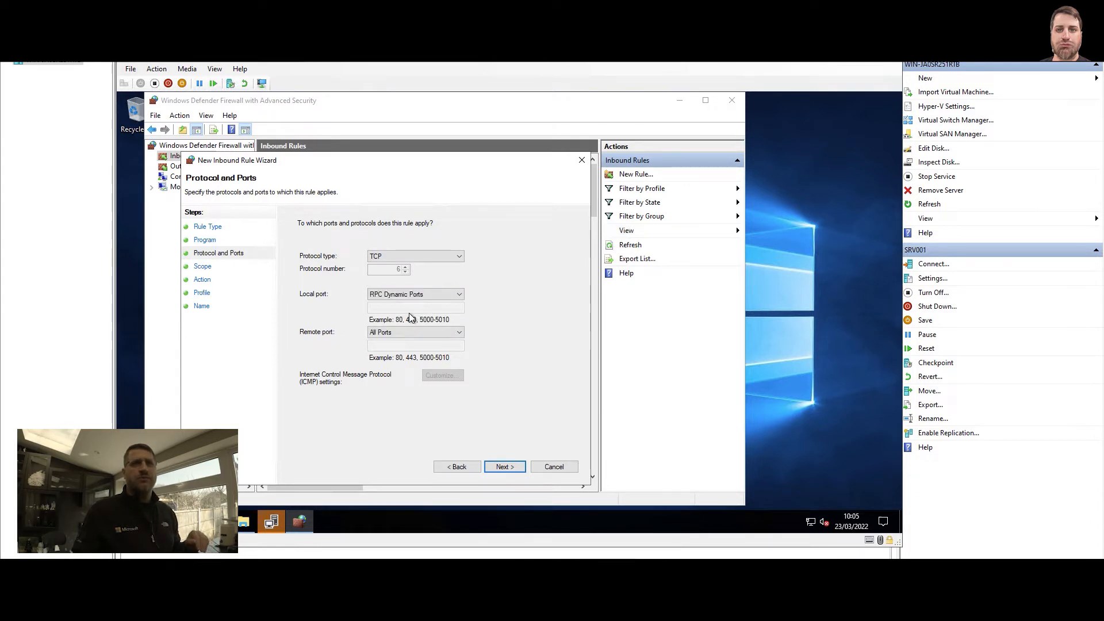
left_click(503, 465)
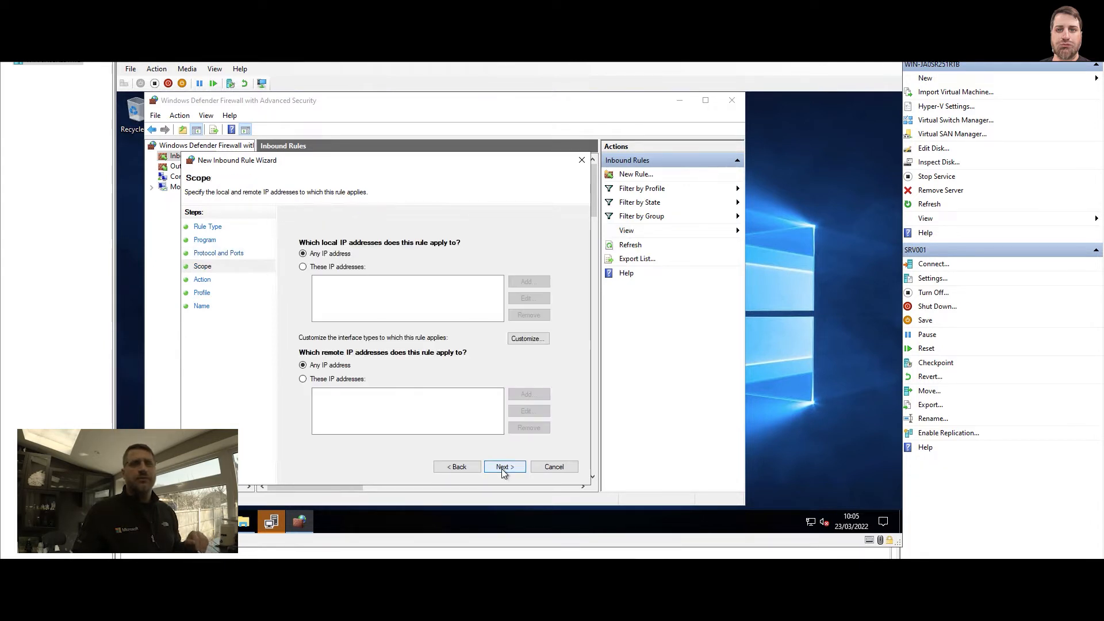
Accept the default scope and action, limit the rule to the Domain profile, and create it as "SCCM RPC Dynamic"
left_click(504, 466)
left_click(501, 468)
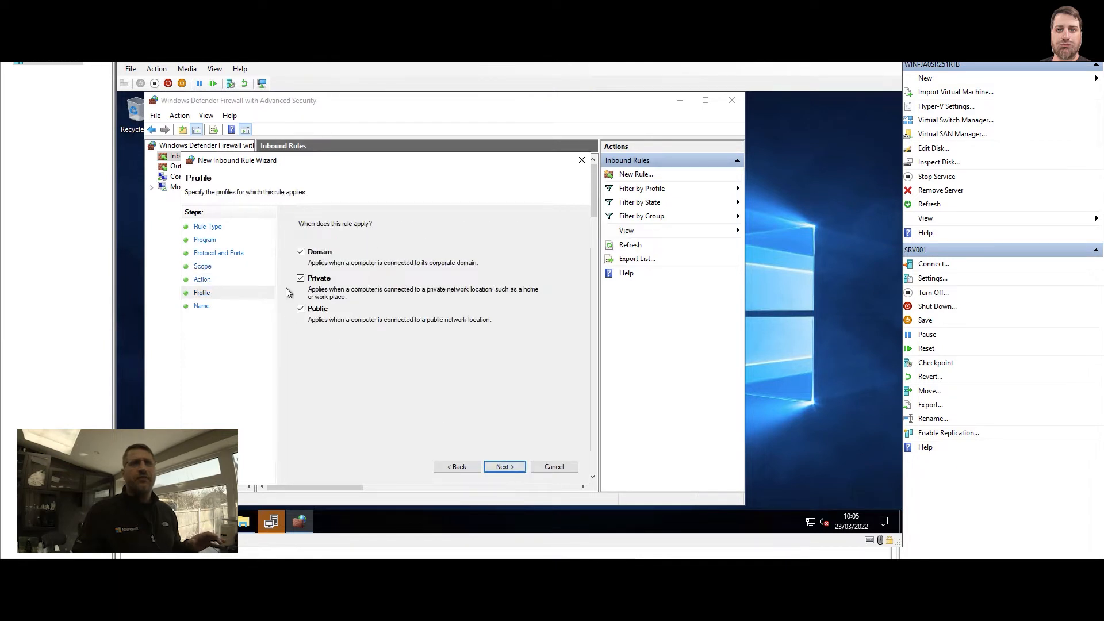
left_click(321, 280)
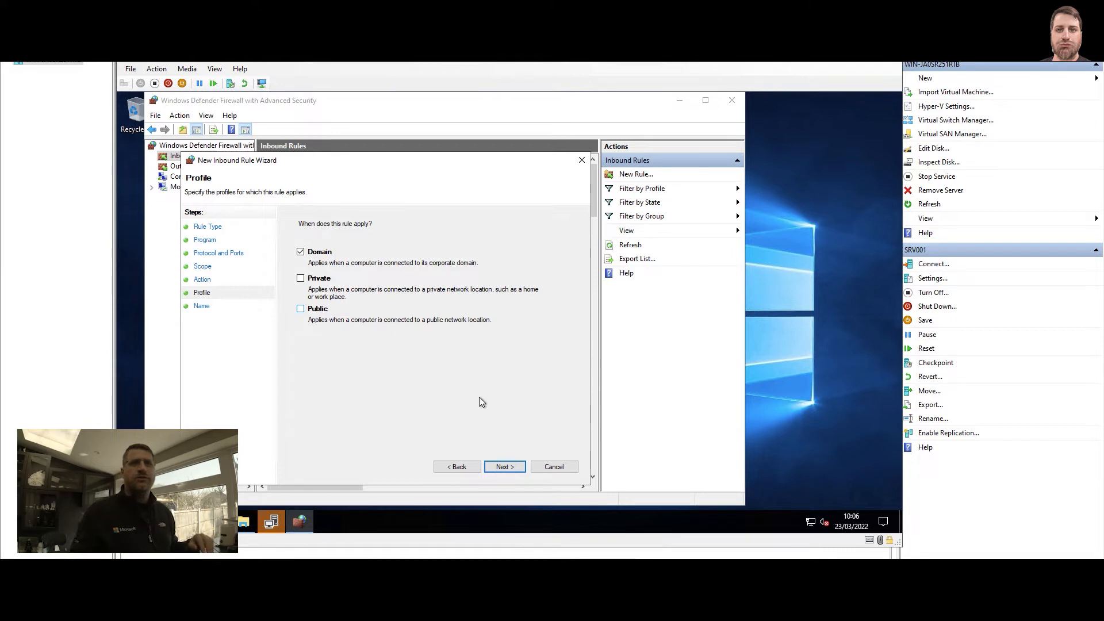
left_click(508, 466)
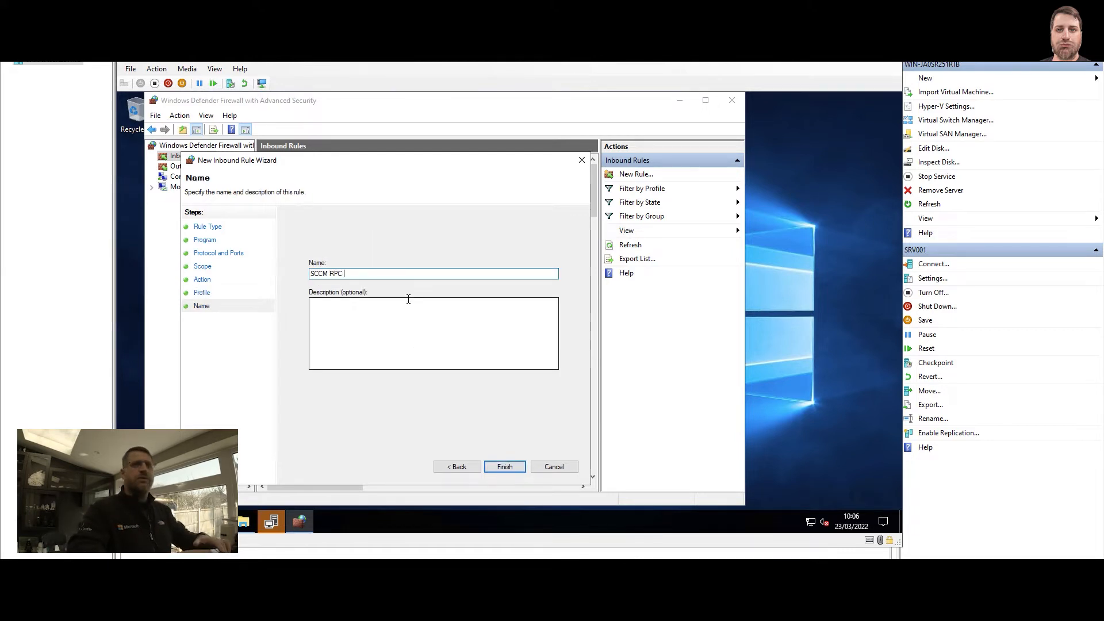
type("SCCM RPC Dynamic")
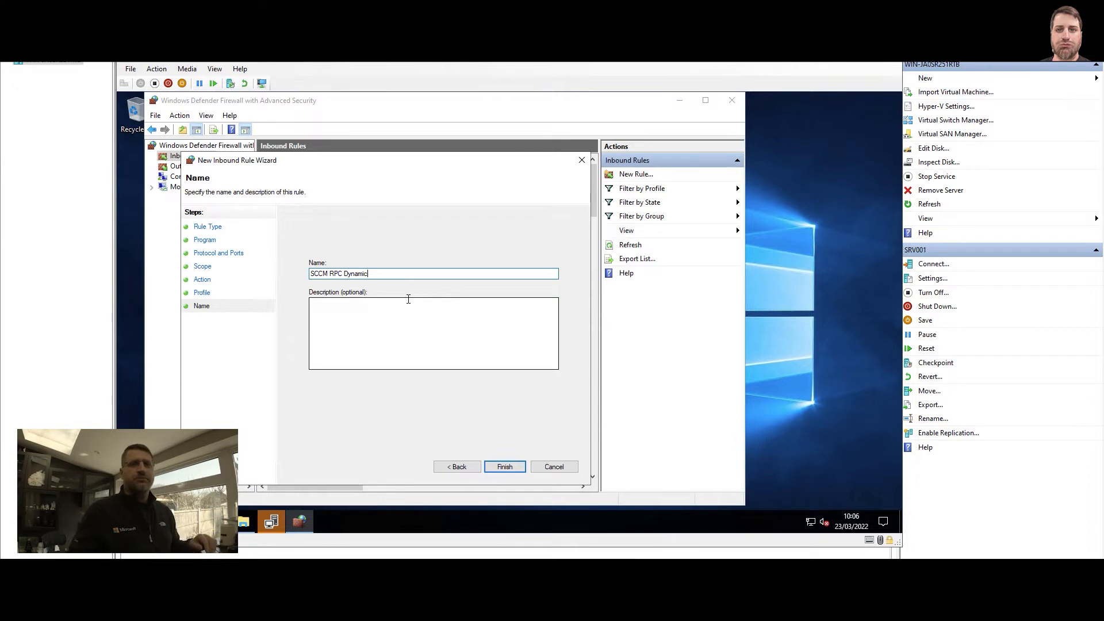
left_click(504, 466)
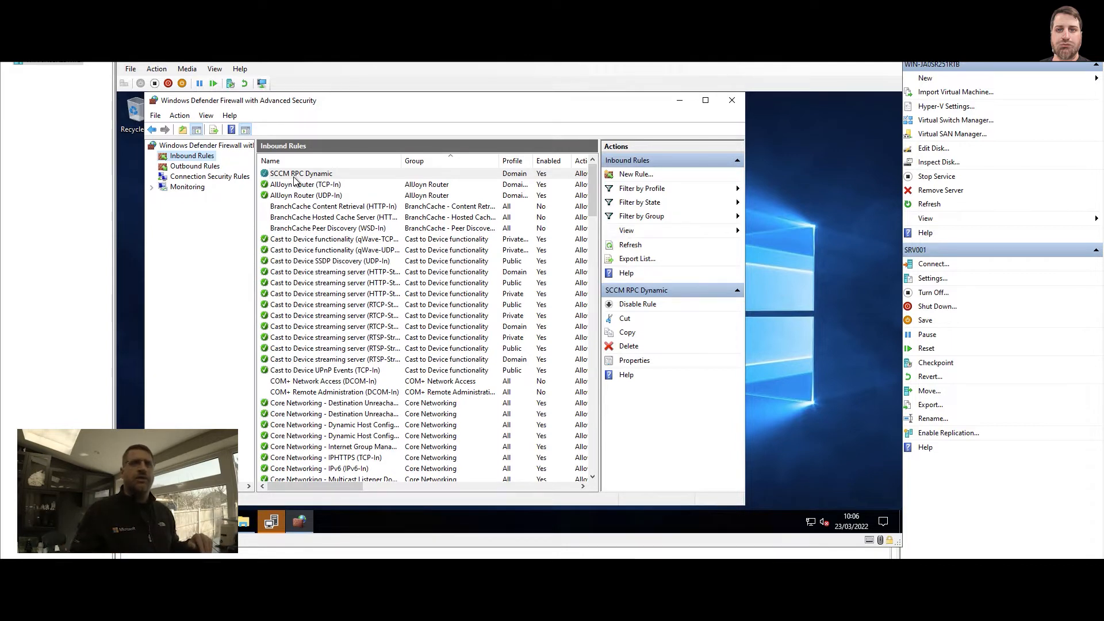
Close the firewall console, accept the license terms and start the .NET Framework 4.8 installation
left_click(732, 101)
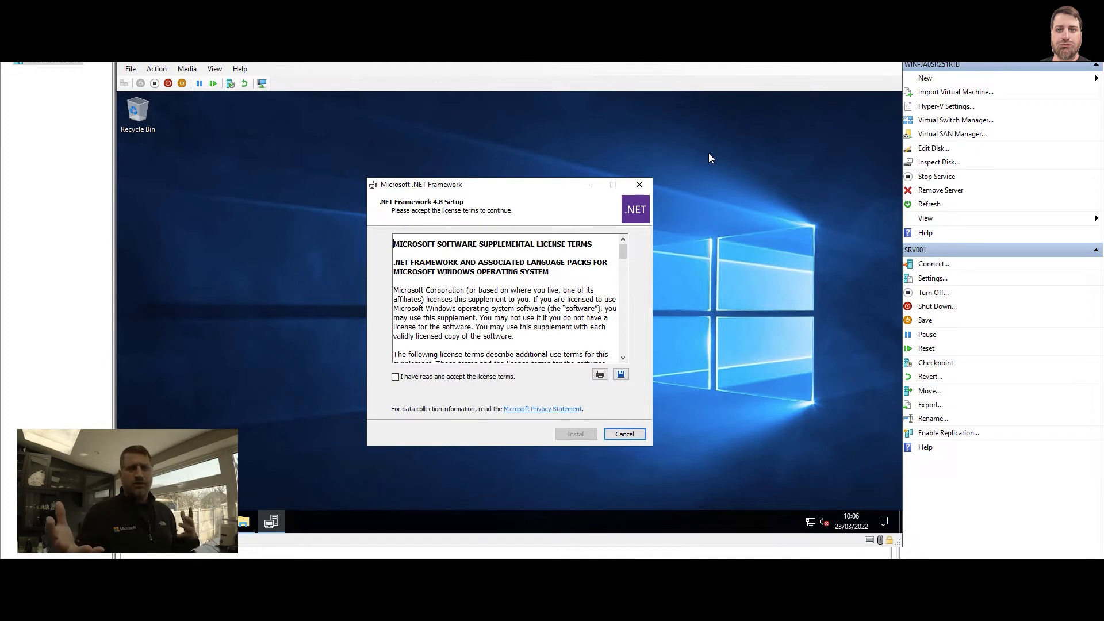
left_click(482, 378)
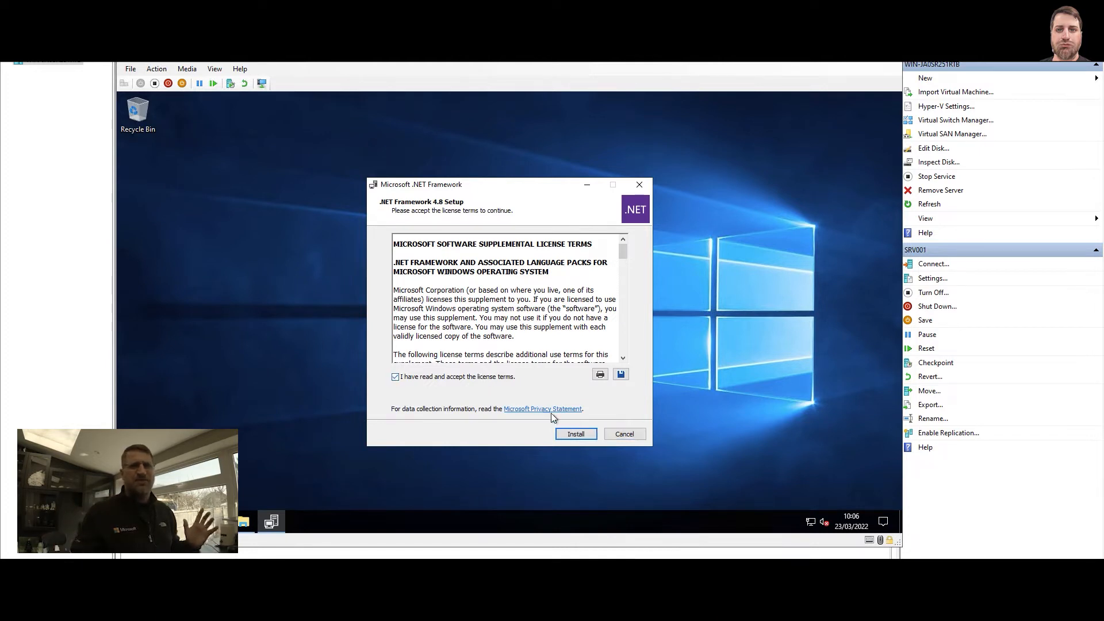
left_click(577, 434)
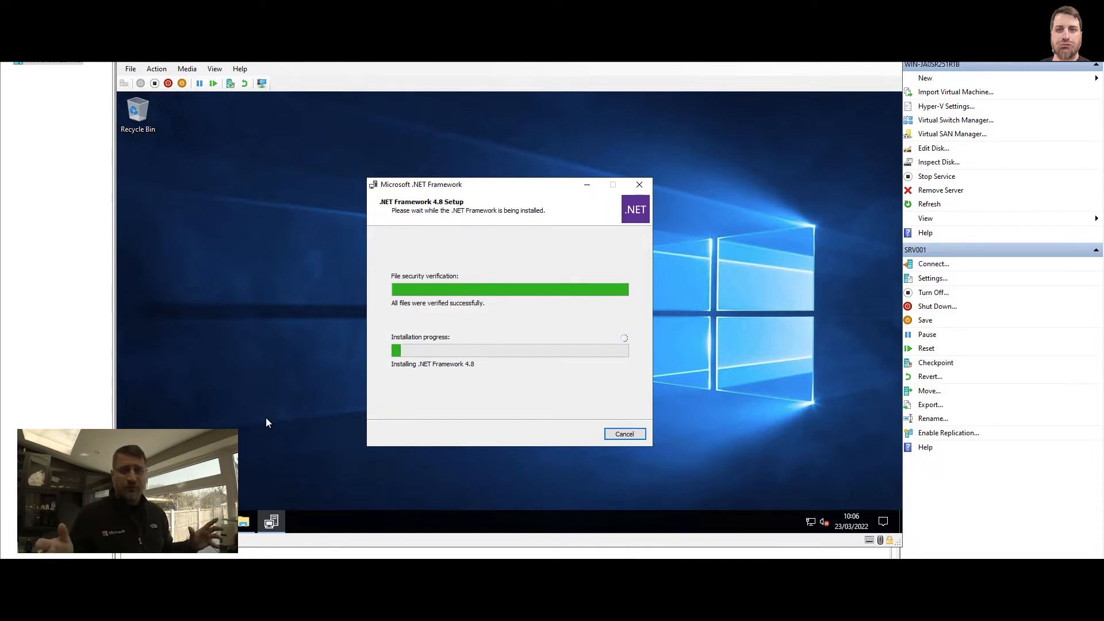
Examine the SCCM (D:) drive and the temporary extraction folder on it in File Explorer
left_click(243, 521)
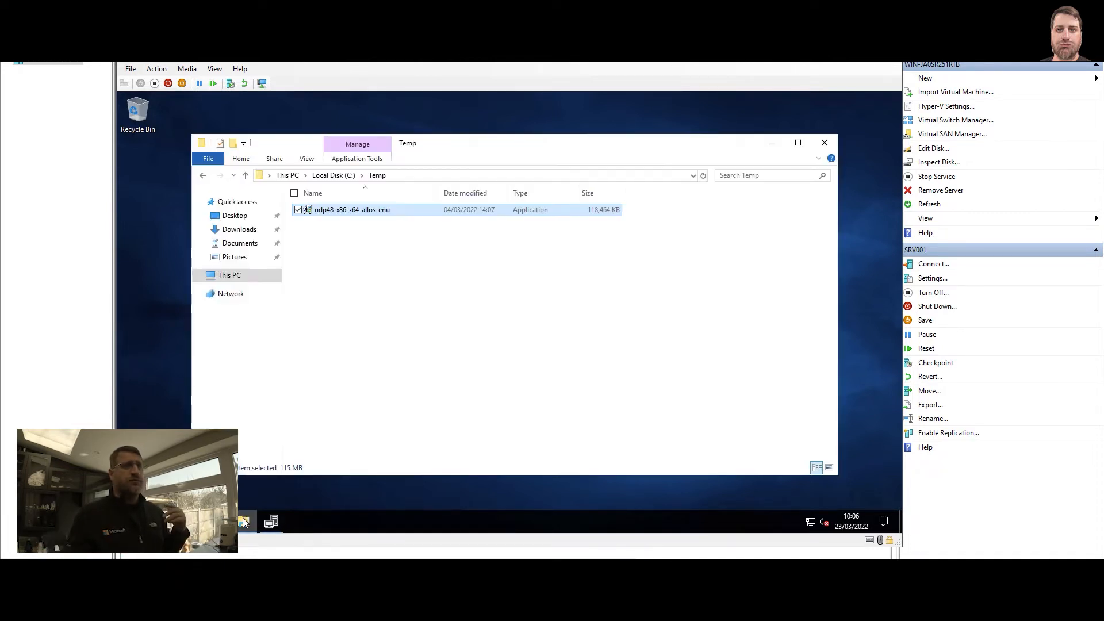
left_click(233, 276)
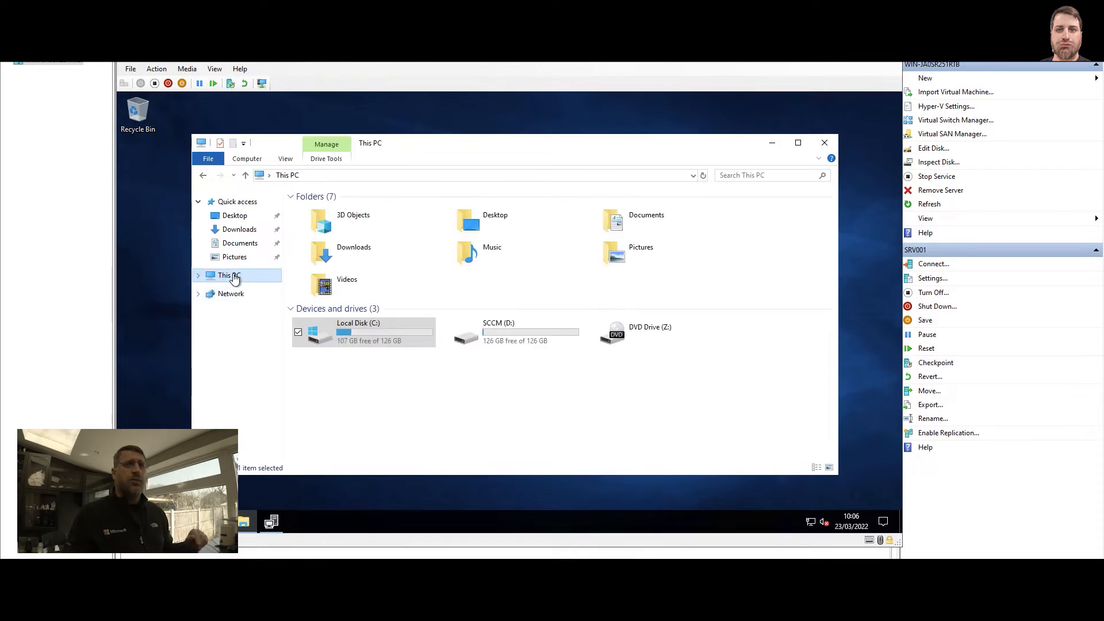
left_click(338, 369)
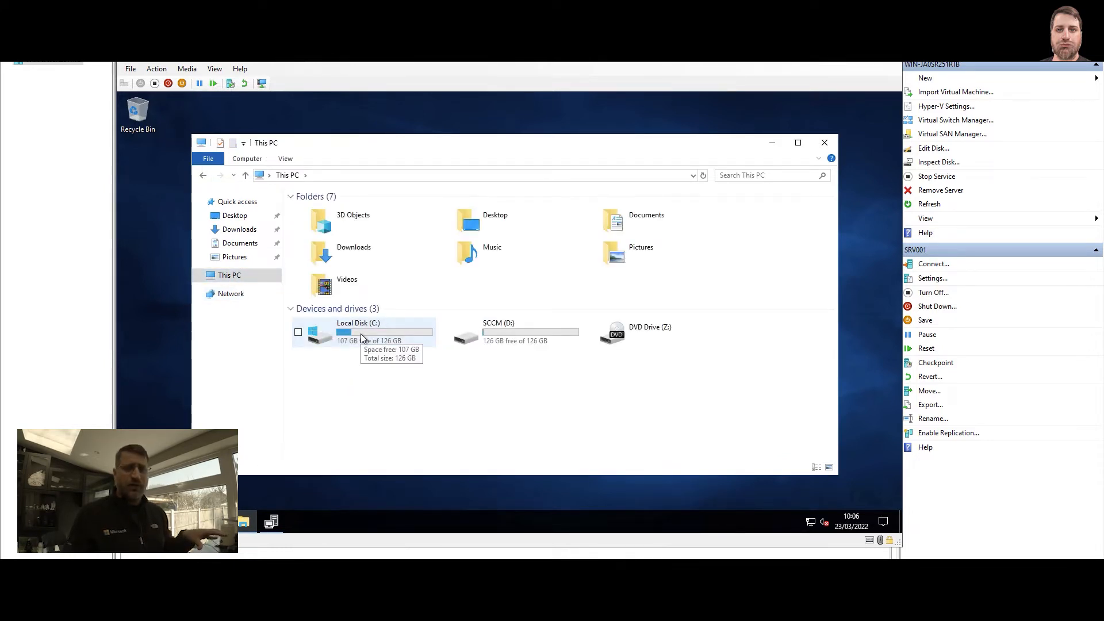
double_click(500, 335)
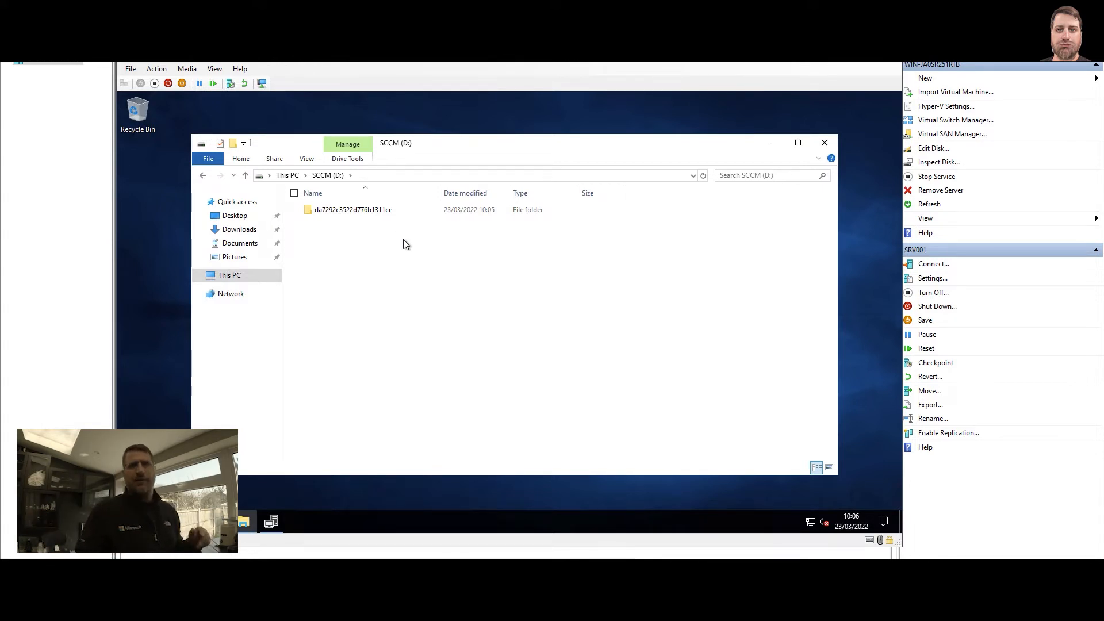
double_click(379, 210)
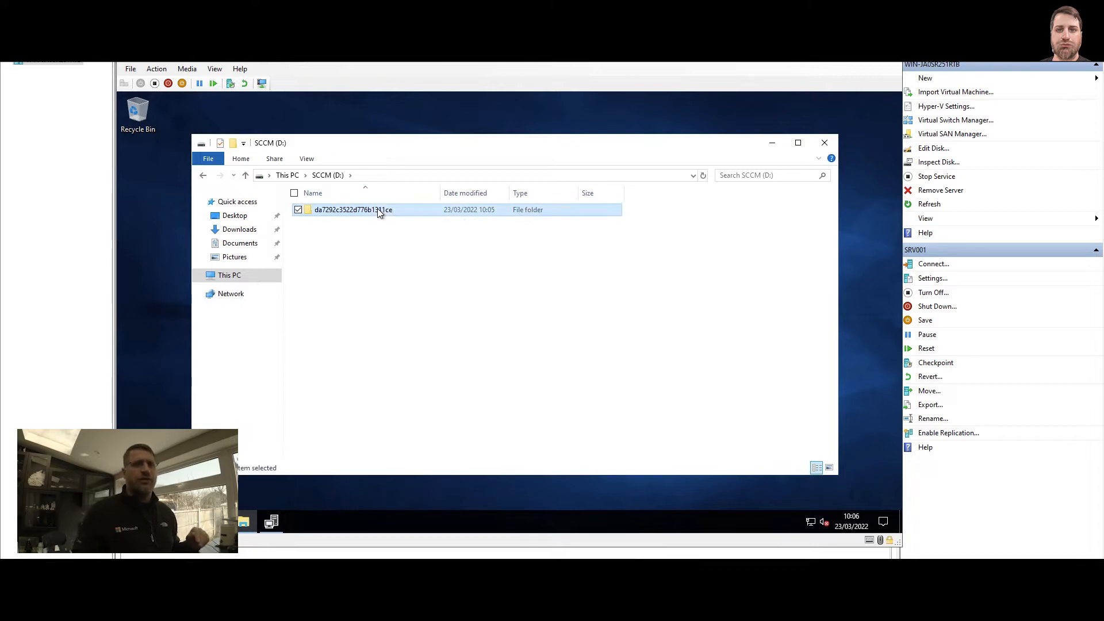
Create a text document in the root of Local Disk (C:) and name it NO_SMS_ON_DRIVE.SMS
key("alt+Up")
key("alt+Up")
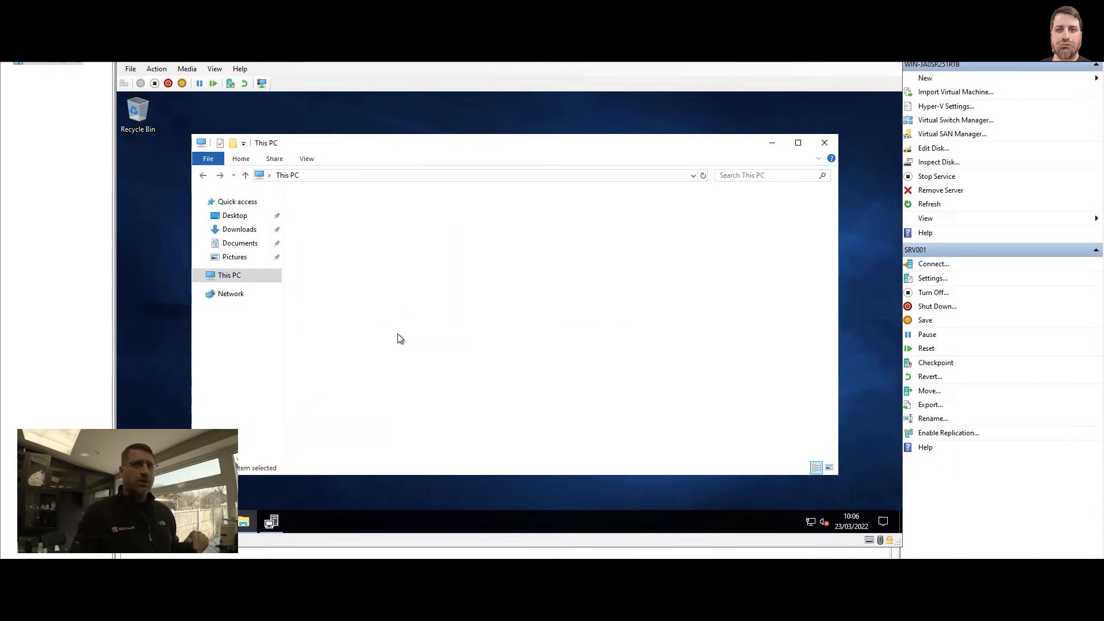
double_click(354, 332)
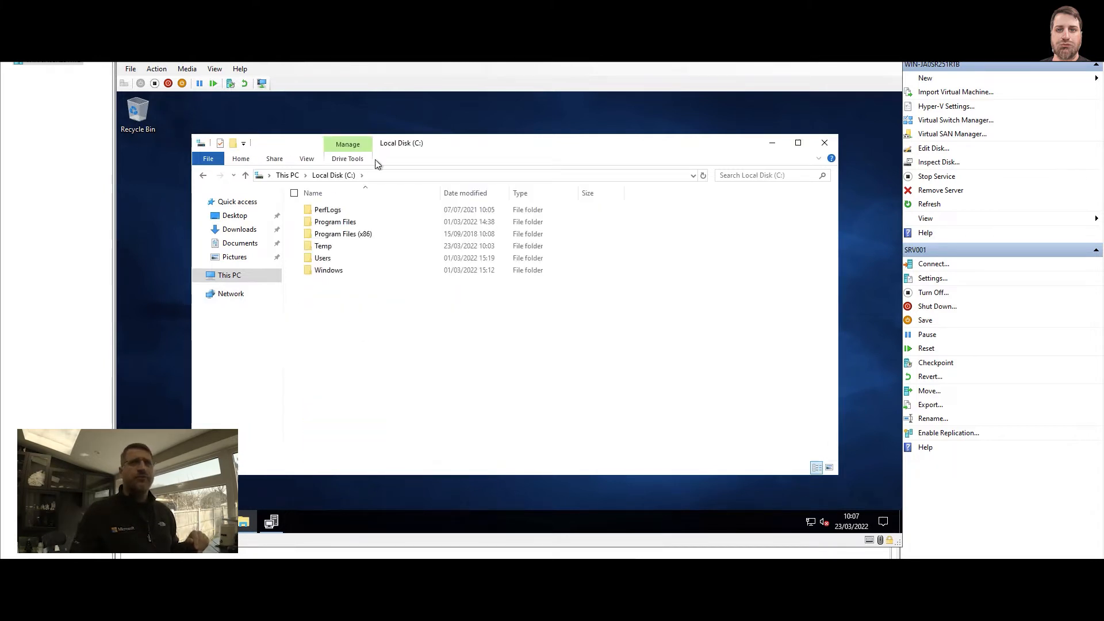
left_click_drag(464, 144, 616, 144)
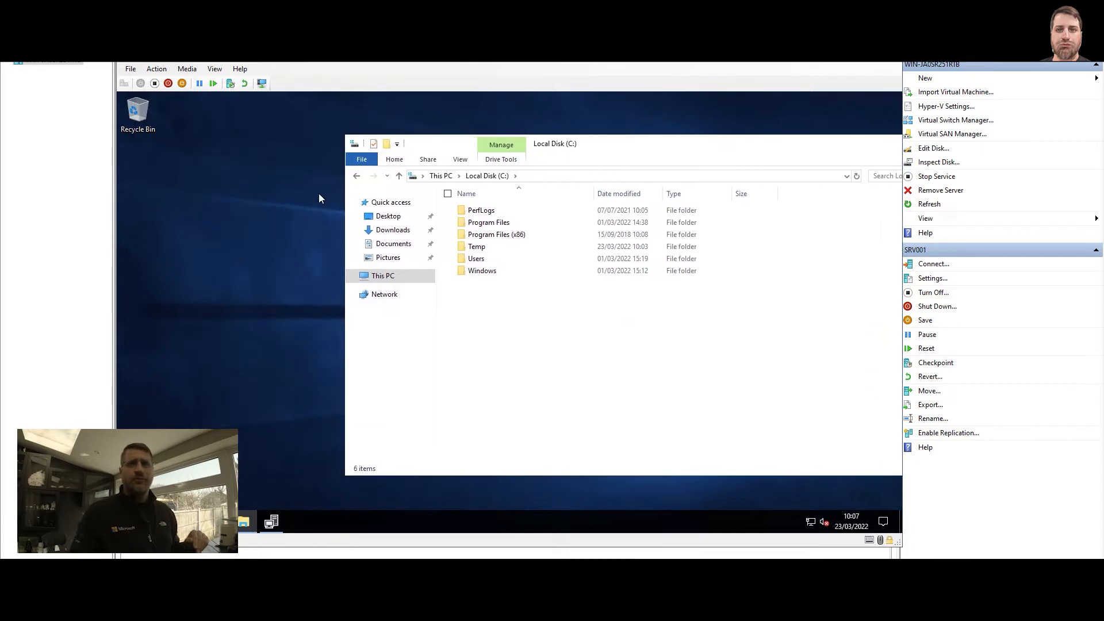
right_click(494, 305)
mouse_move(470, 423)
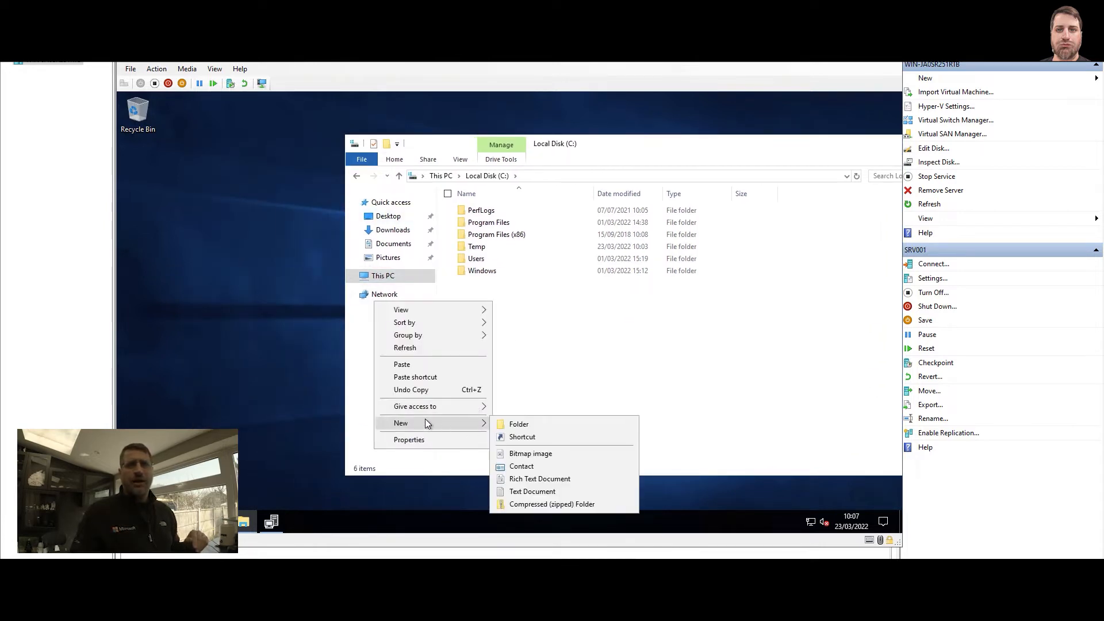
left_click(539, 491)
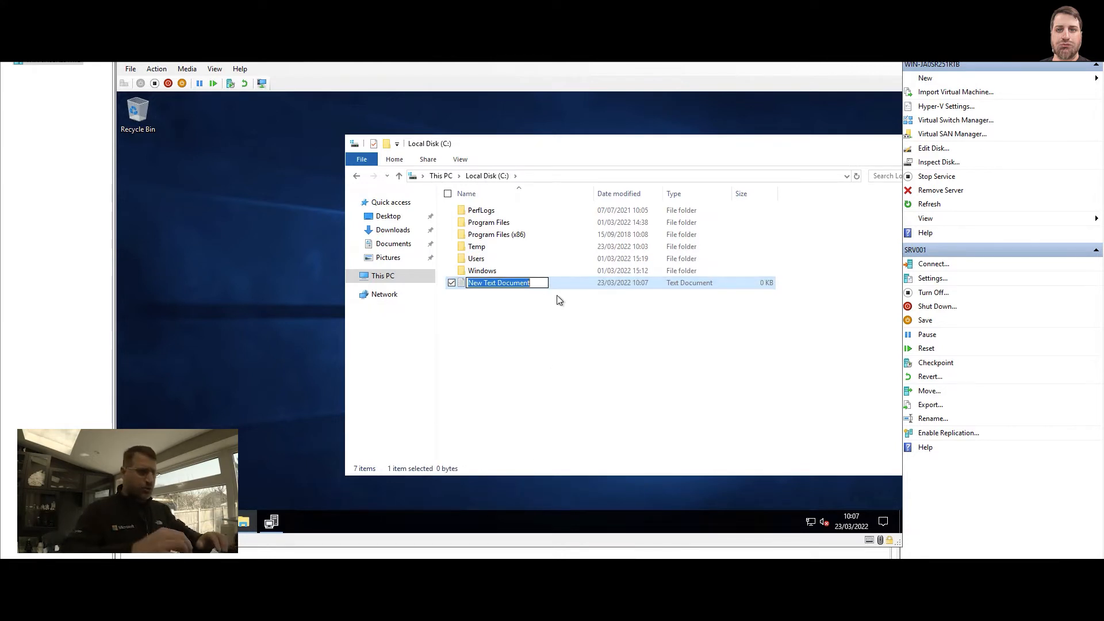
type("NO")
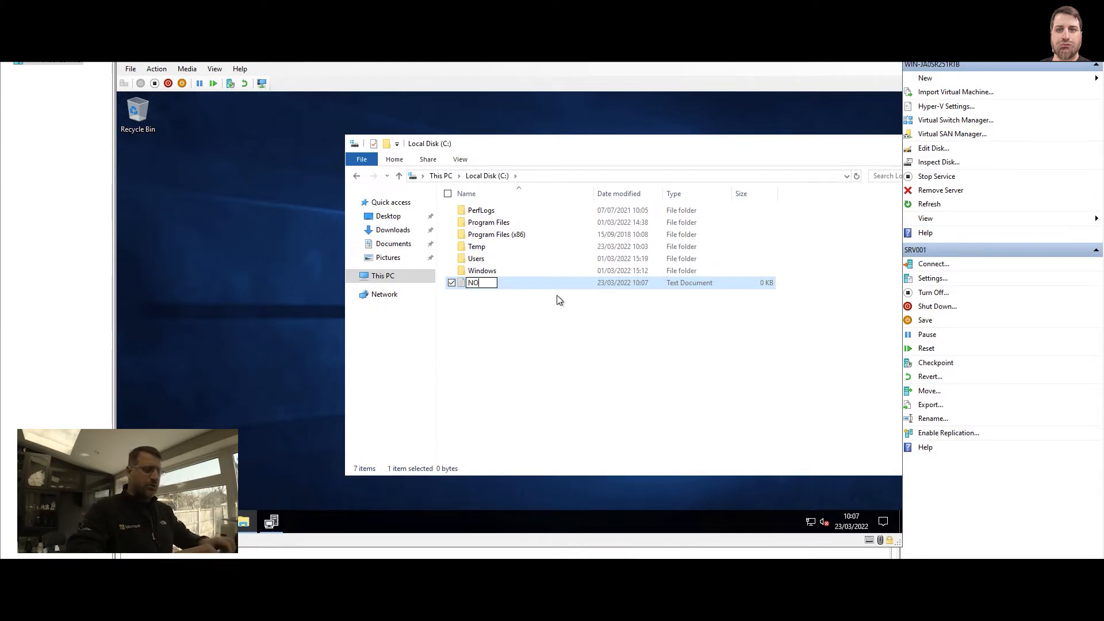
type("_SMS_O")
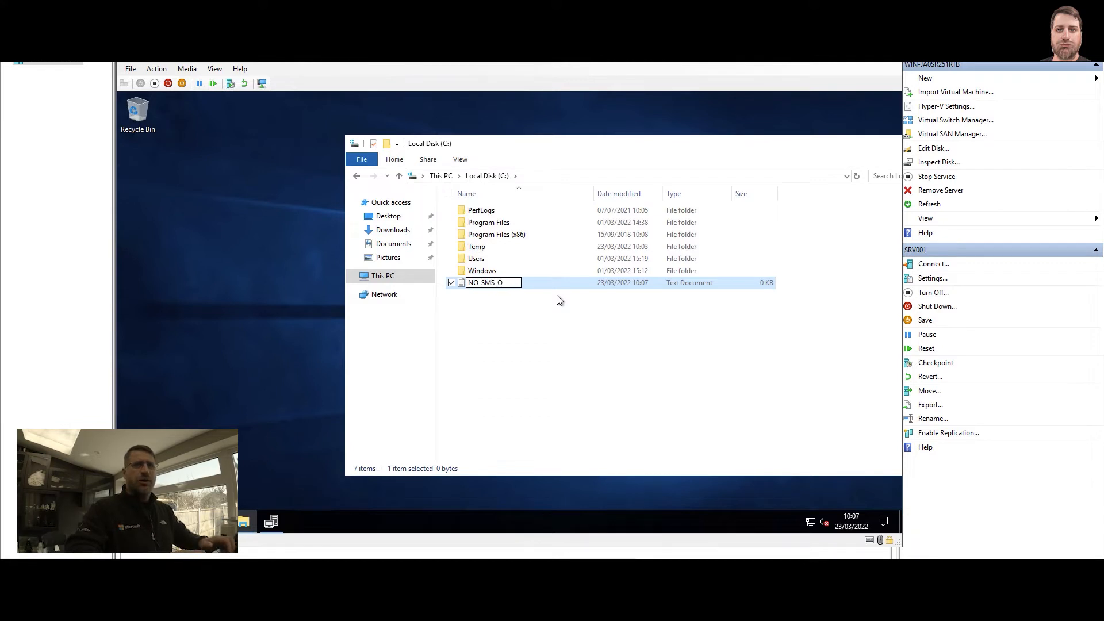
type("N_DRIVE.SMS")
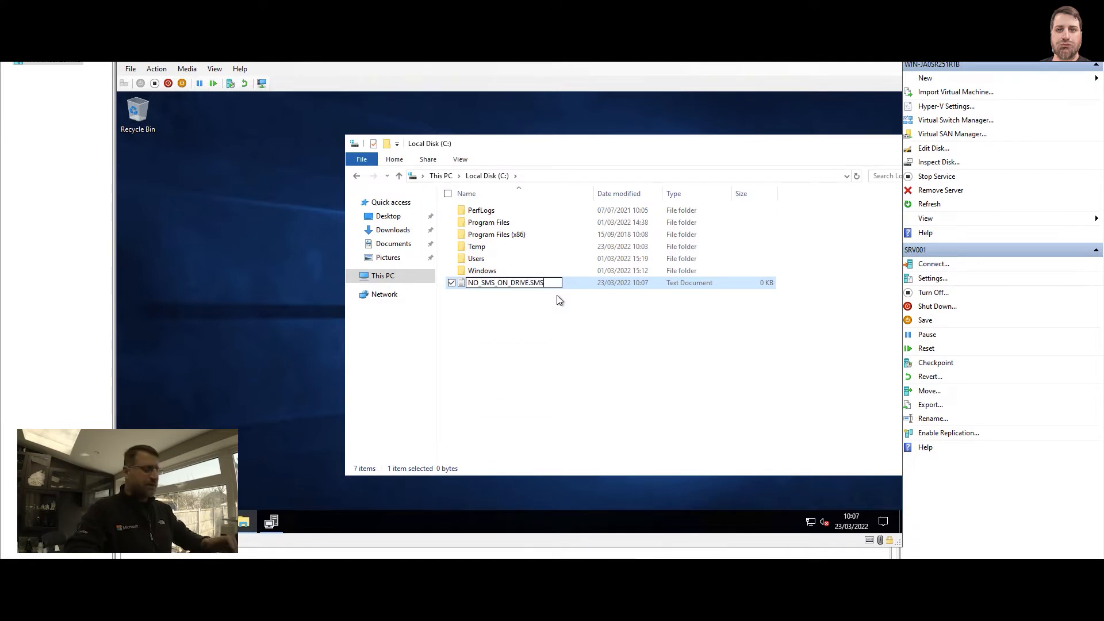
key("Return")
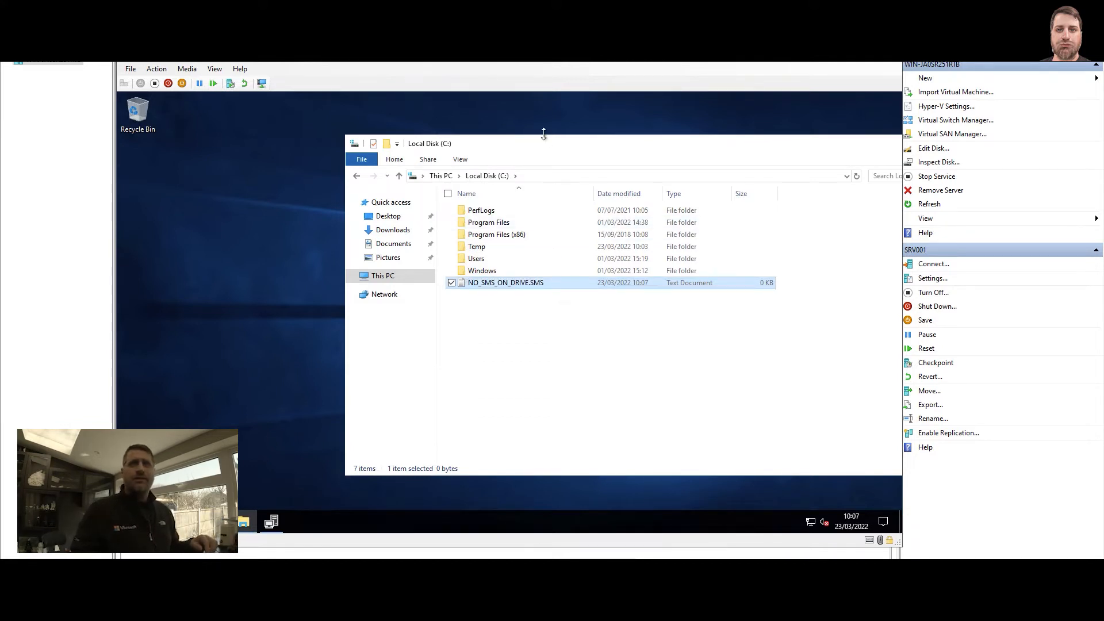
Make File Explorer show file name extensions for the items on Local Disk (C:)
left_click_drag(547, 146, 461, 147)
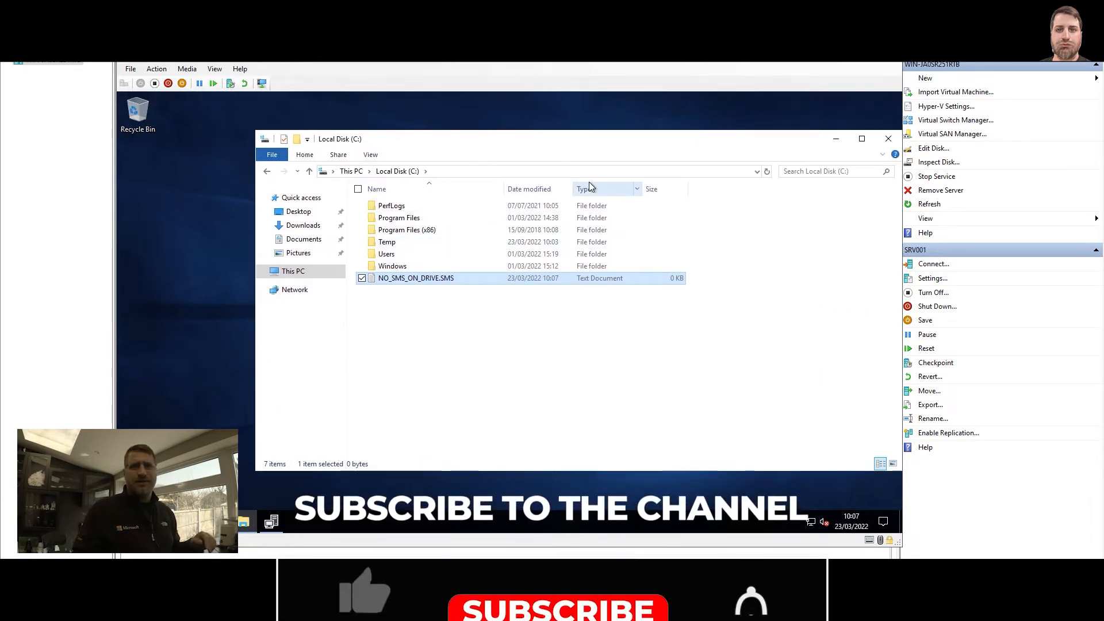
left_click(882, 154)
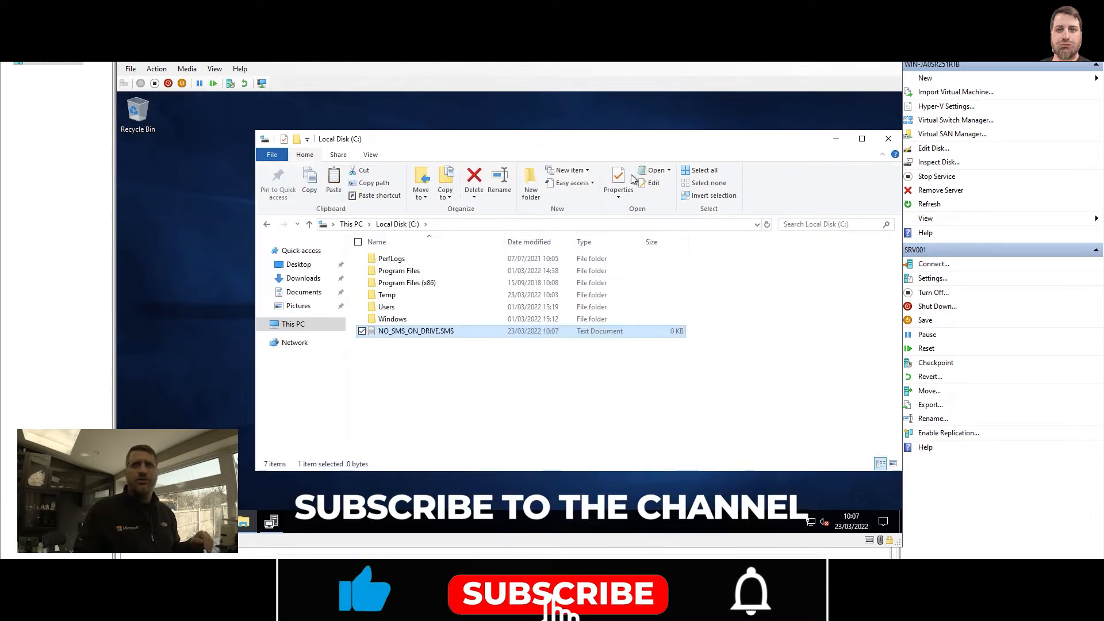
left_click(371, 154)
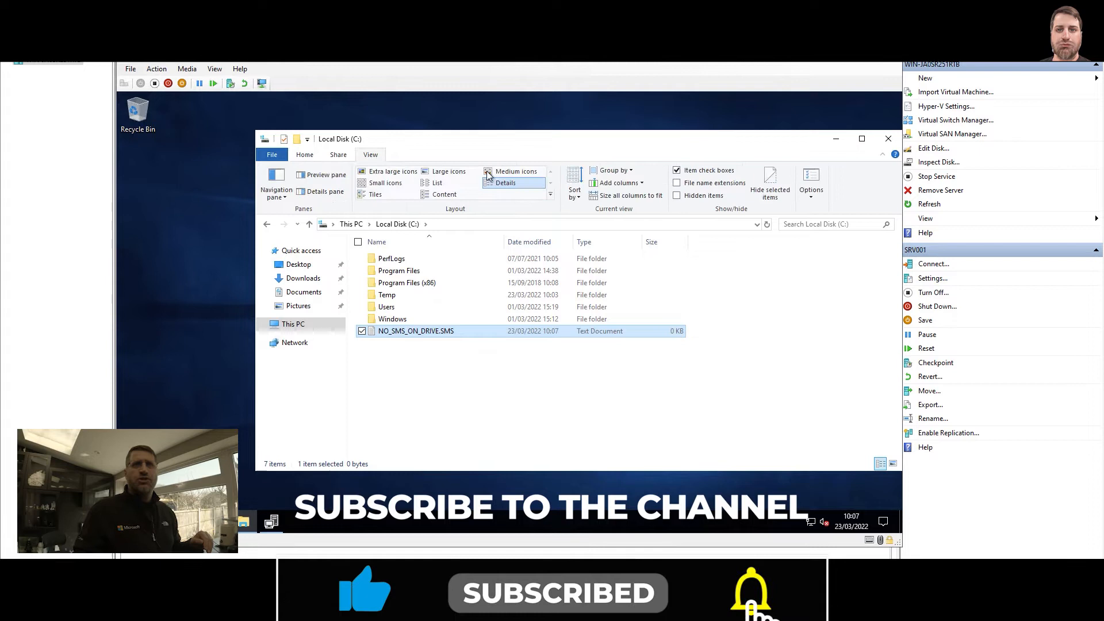
left_click(705, 184)
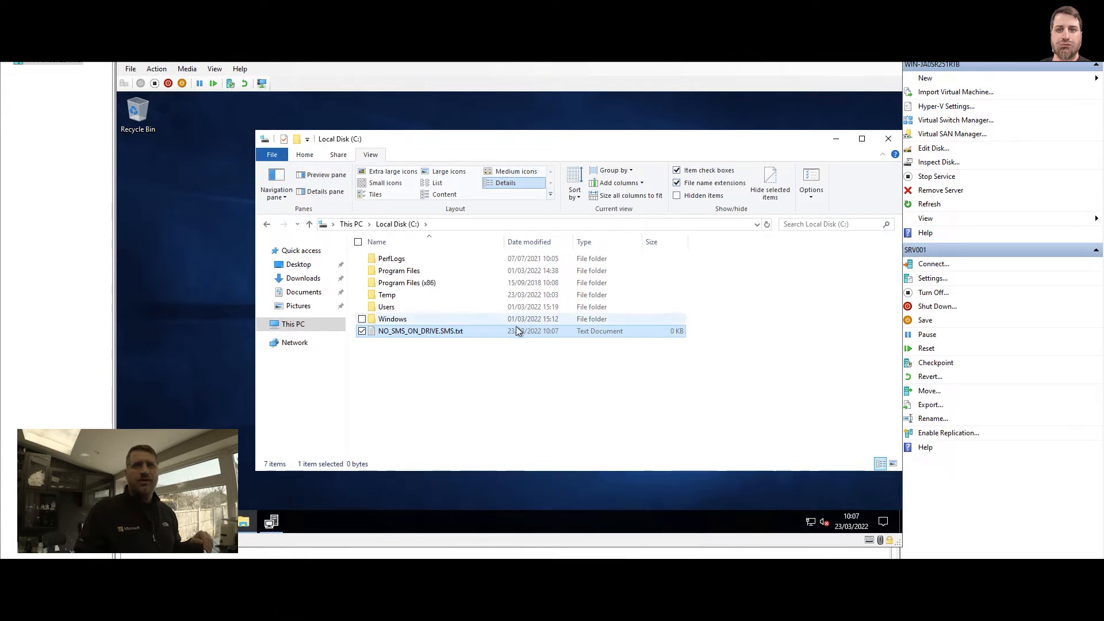
Remove the .txt extension so the file is named NO_SMS_ON_DRIVE.SMS, accept the extension change and close File Explorer
left_click(452, 331)
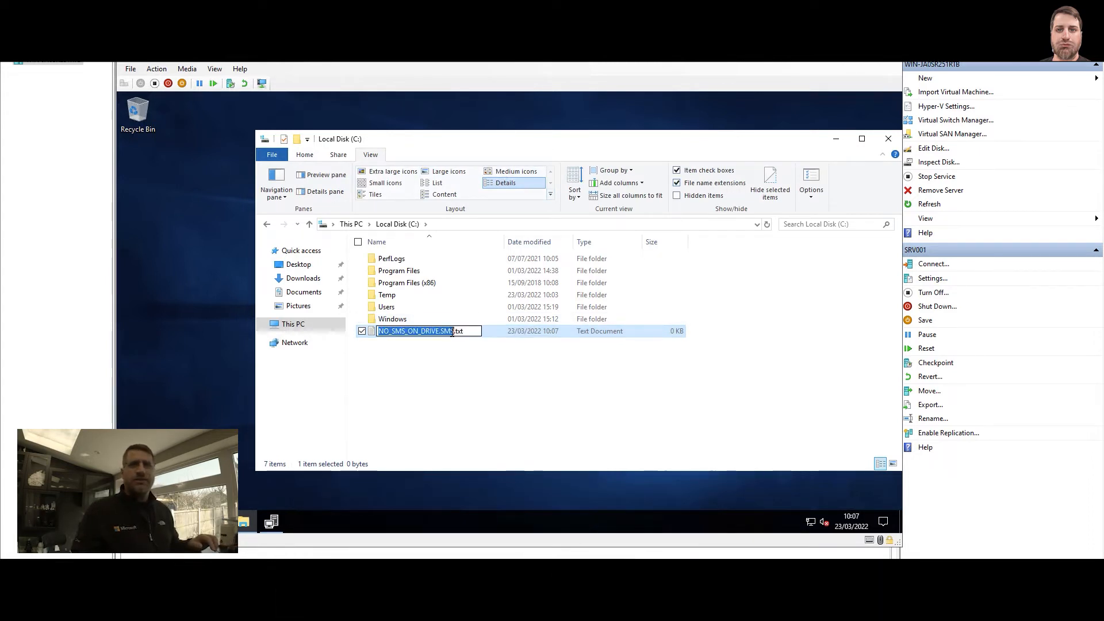
left_click(453, 332)
key("Delete")
key("Delete")
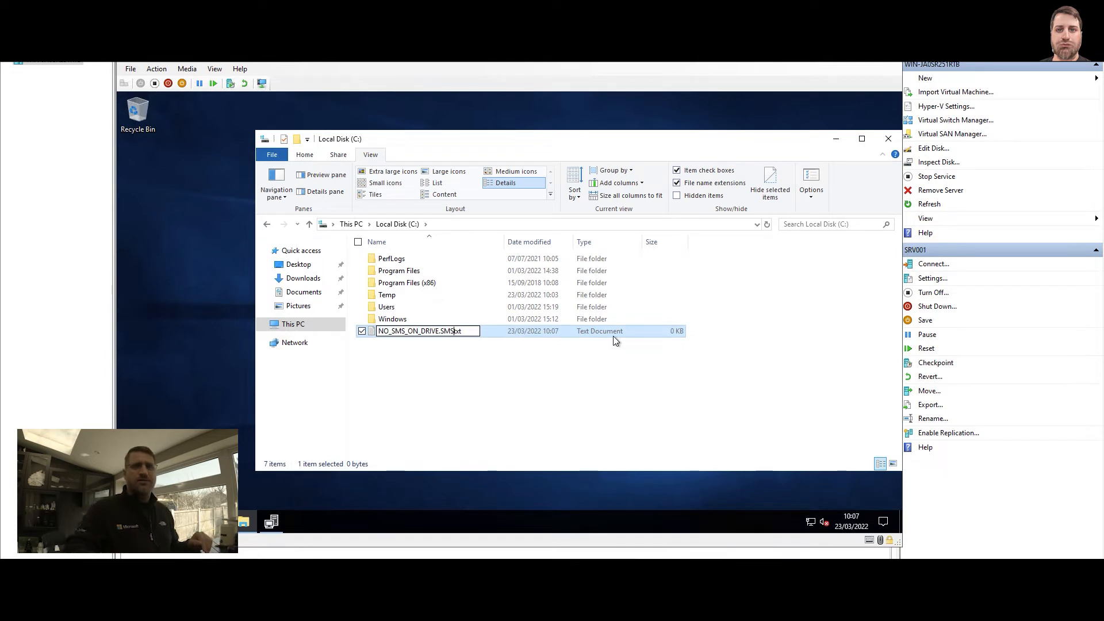
key("Delete")
key("Delete")
key("Return")
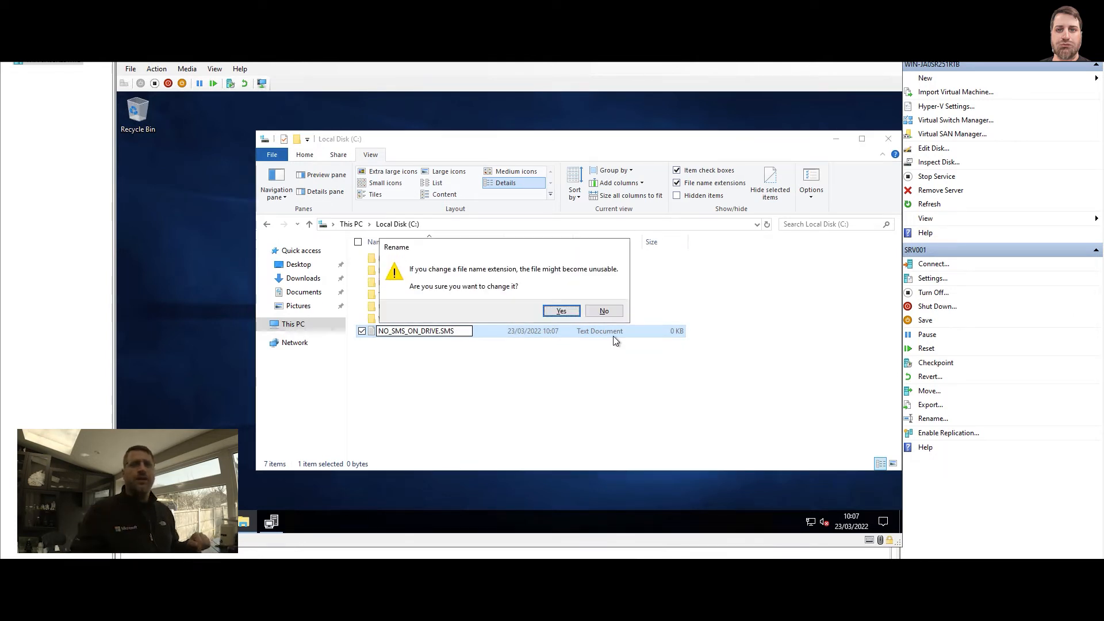
left_click(563, 311)
left_click(465, 390)
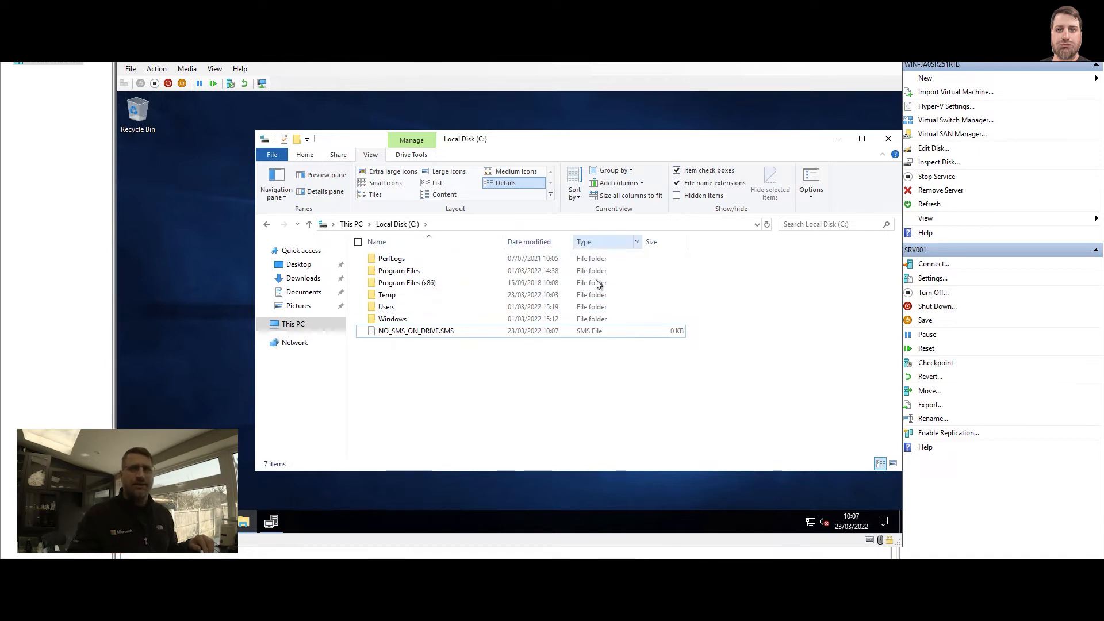
left_click(601, 331)
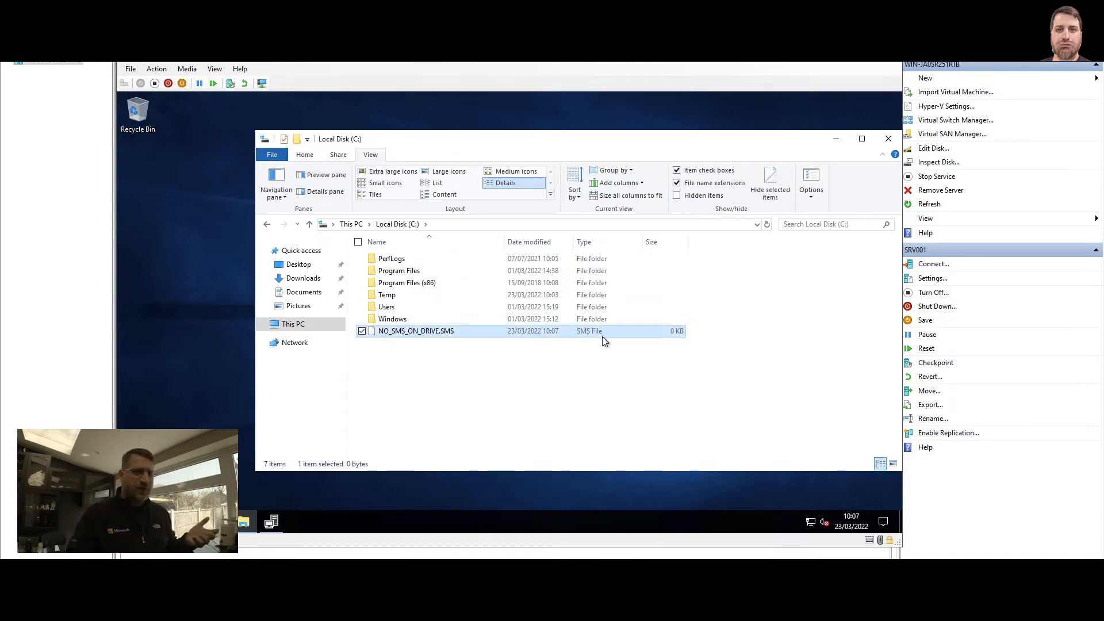
left_click(888, 139)
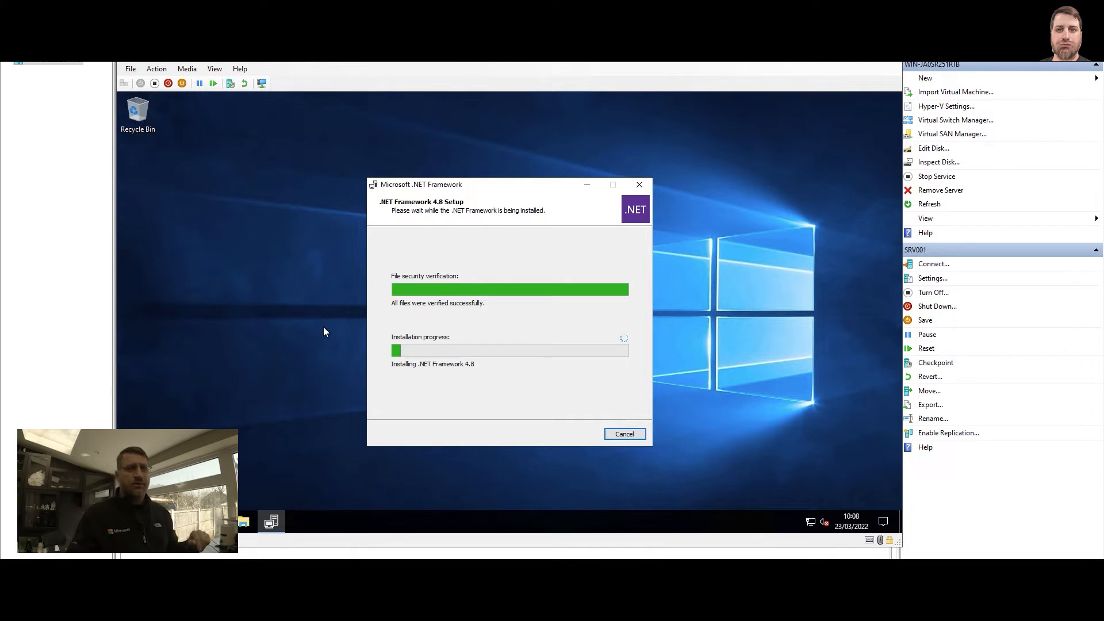
Open the local Administrators group in Computer Management and add the SCCM Site Servers domain group as a member
right_click(131, 521)
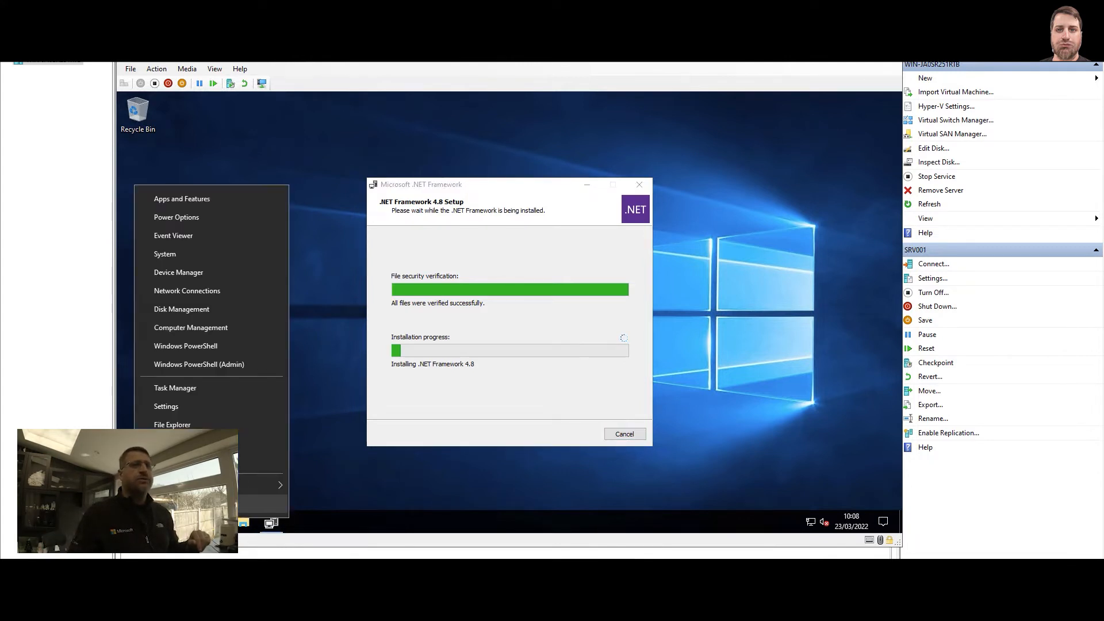
left_click(204, 328)
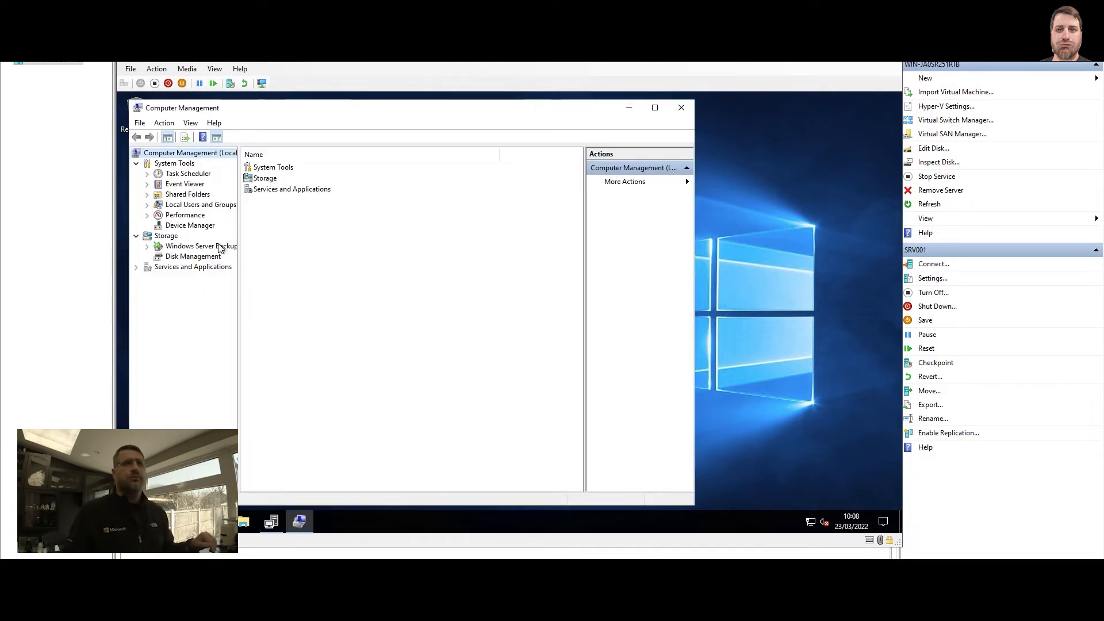
double_click(209, 205)
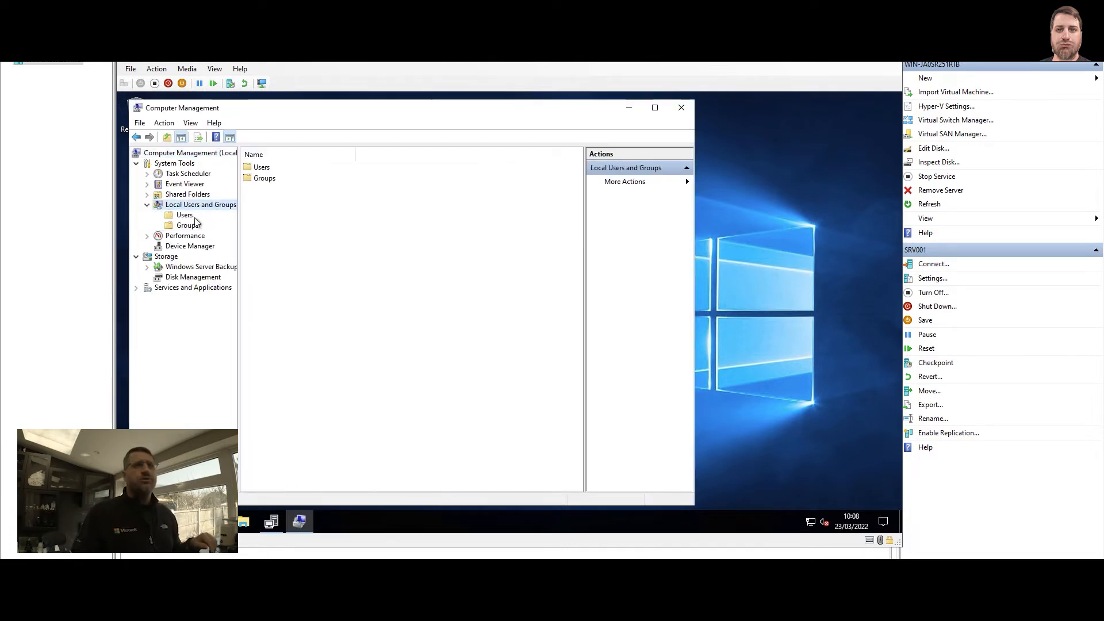
left_click(191, 224)
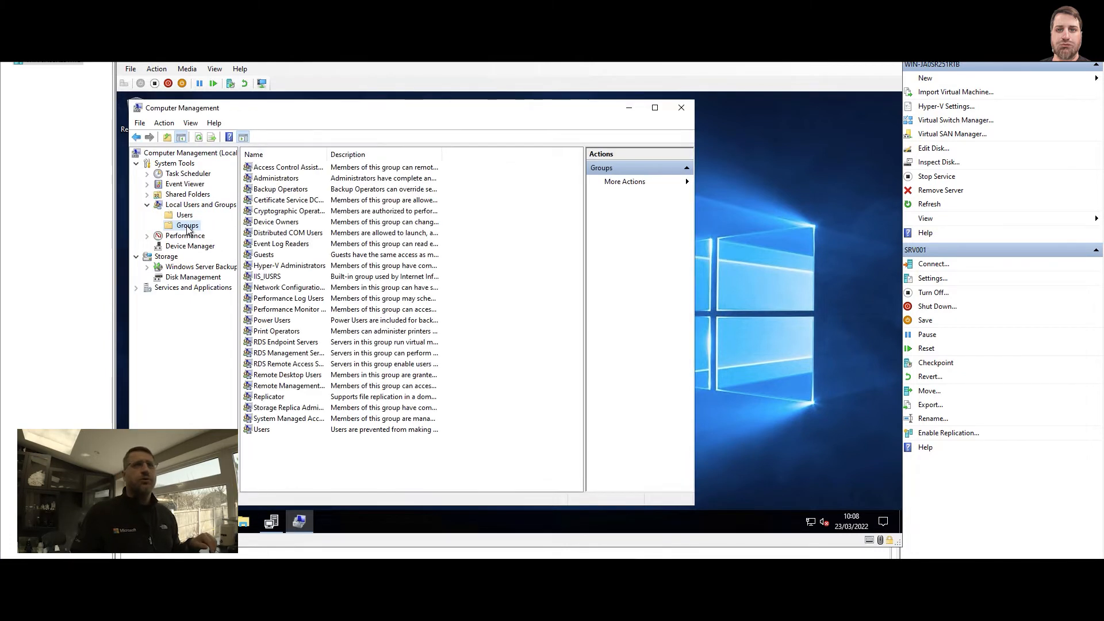
double_click(294, 180)
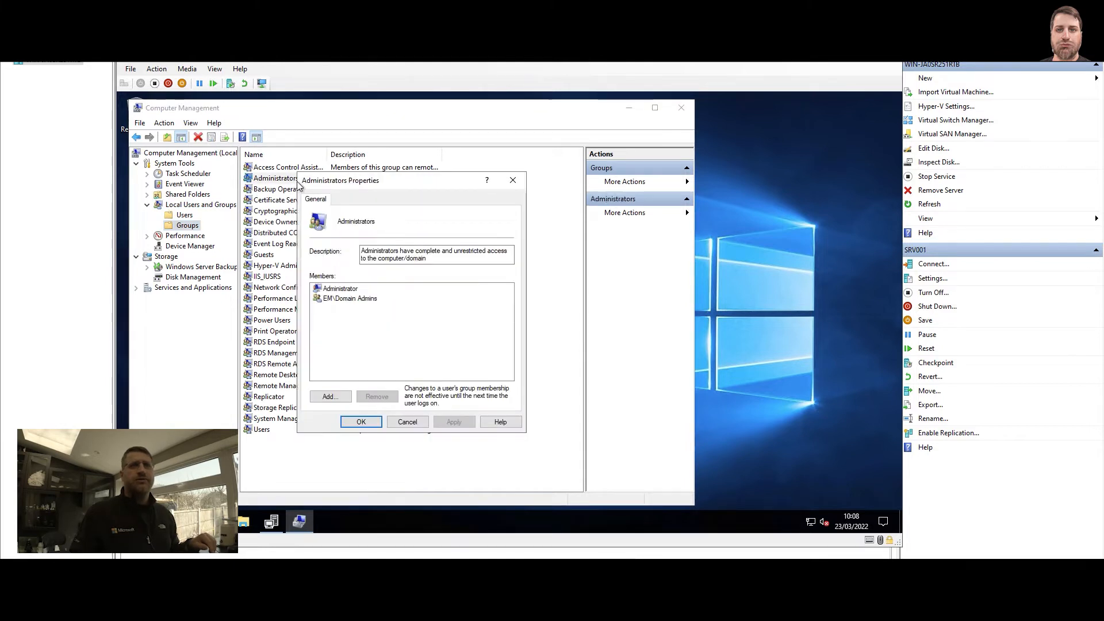
left_click(334, 395)
type("sccm si")
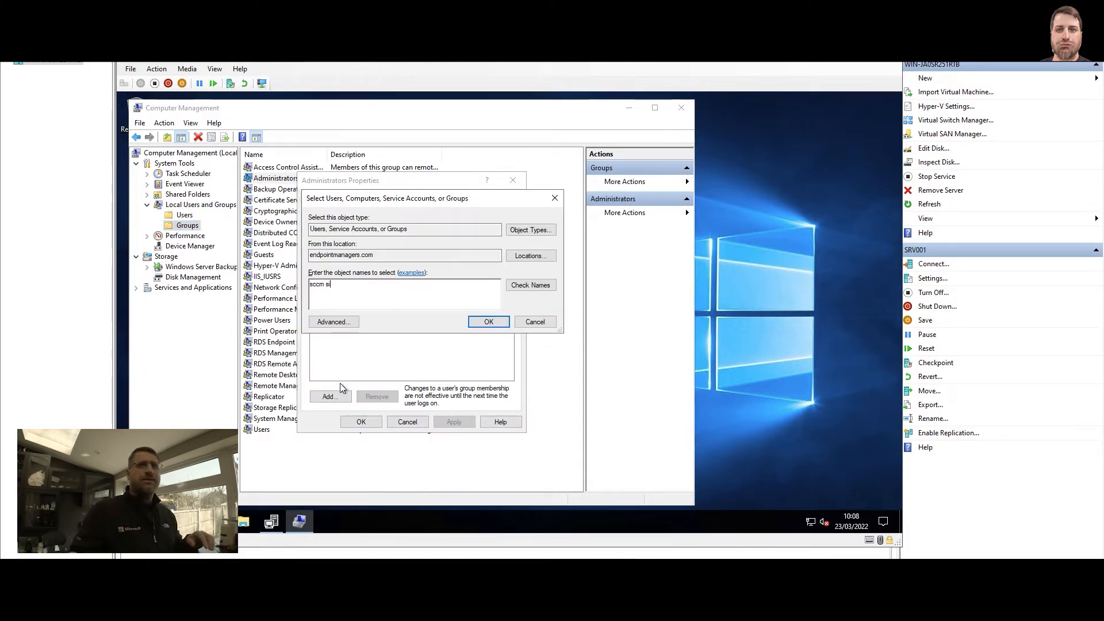
left_click(534, 285)
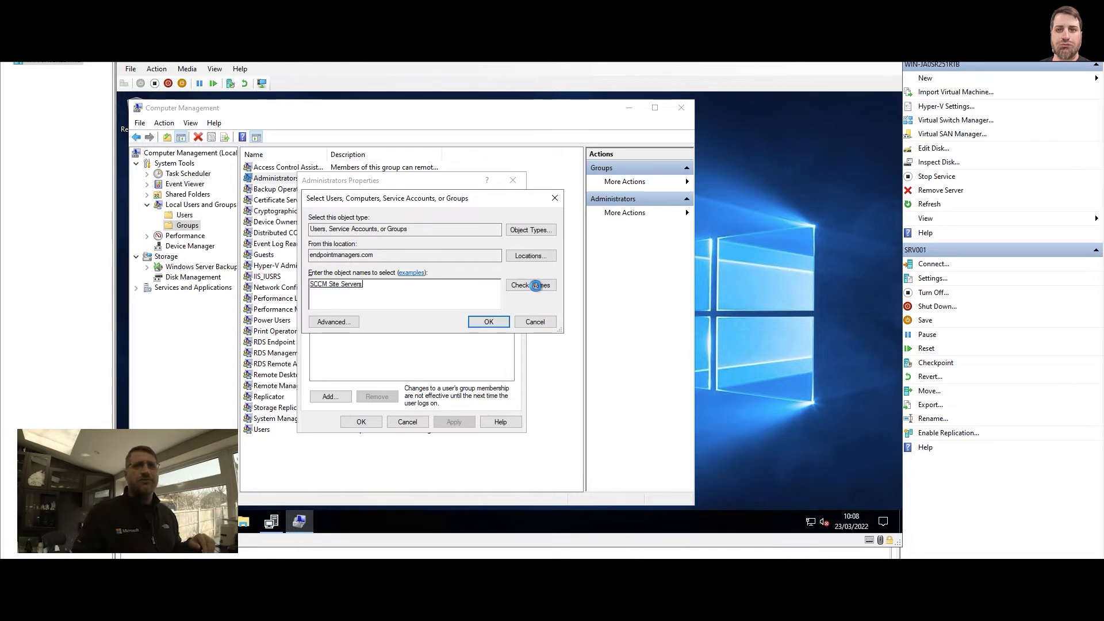
Add the SCCM Admins domain group to the local Administrators group, apply the membership changes and close Computer Management
left_click(325, 395)
type("sccm admins")
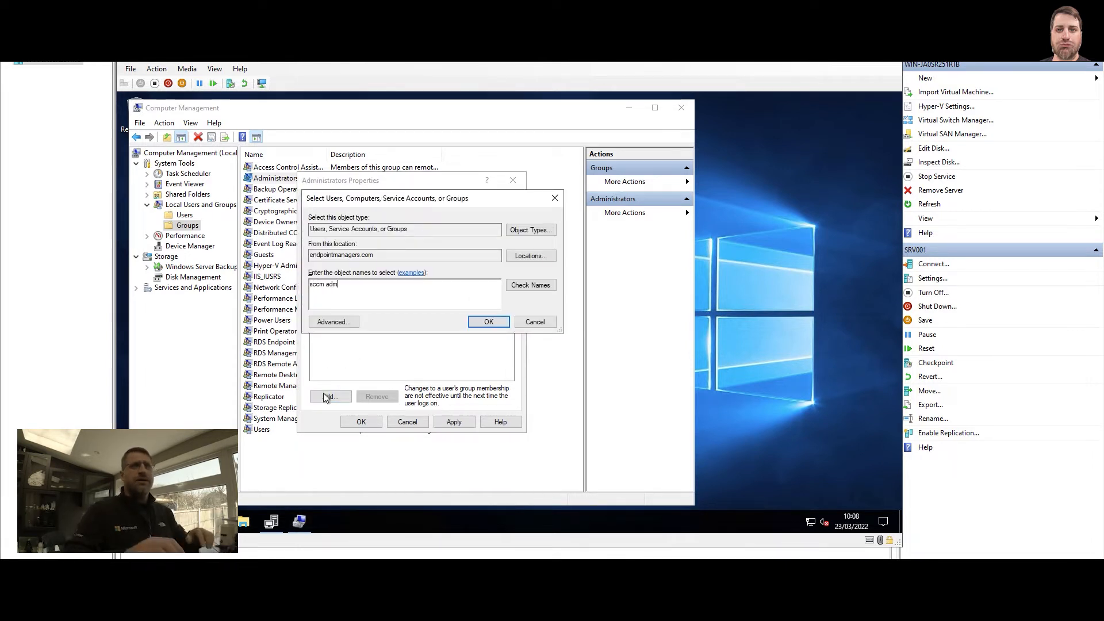
left_click(525, 284)
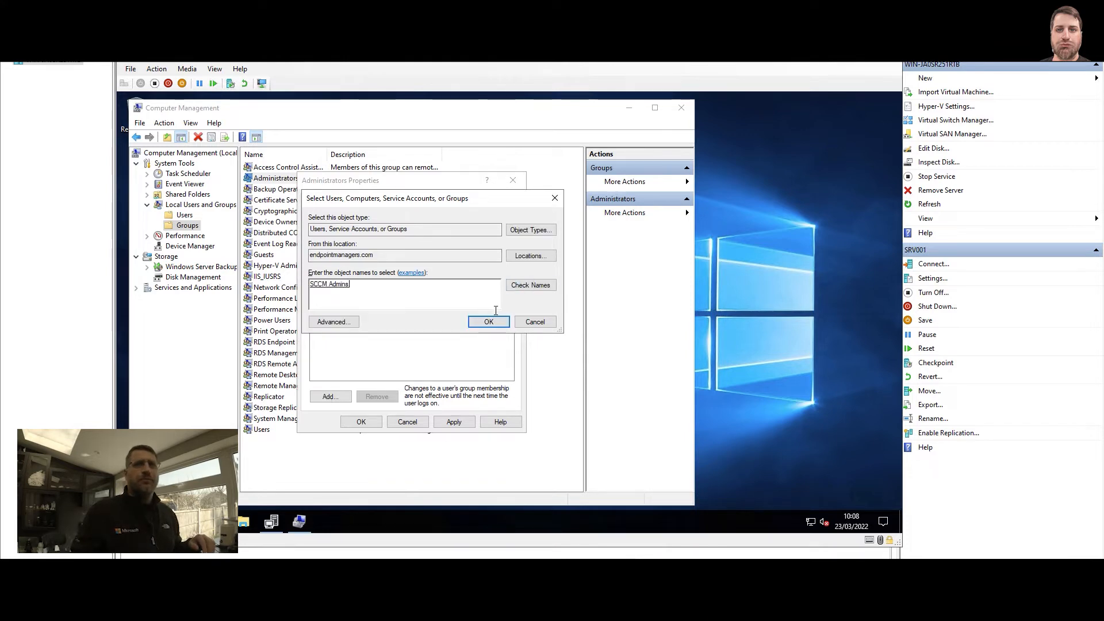
left_click(489, 322)
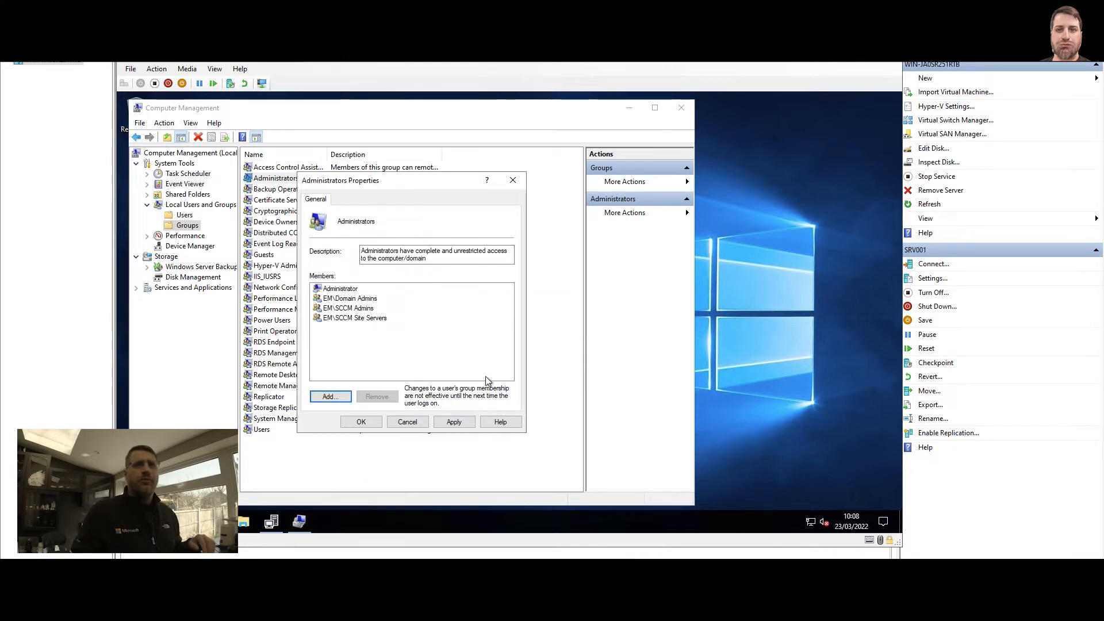
left_click(455, 422)
left_click(361, 421)
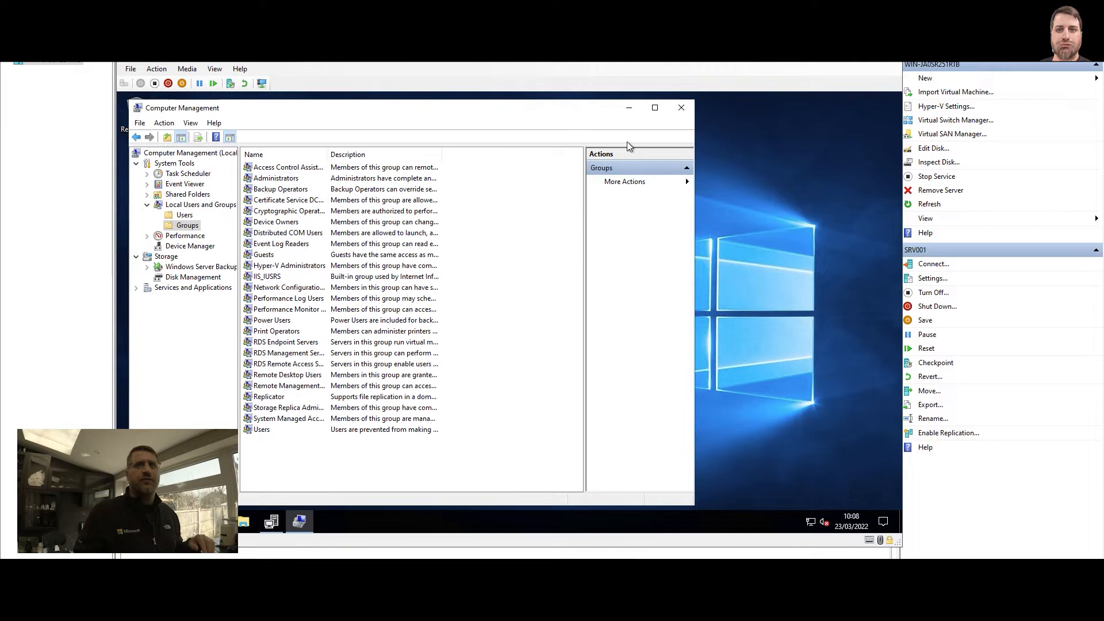
left_click(679, 109)
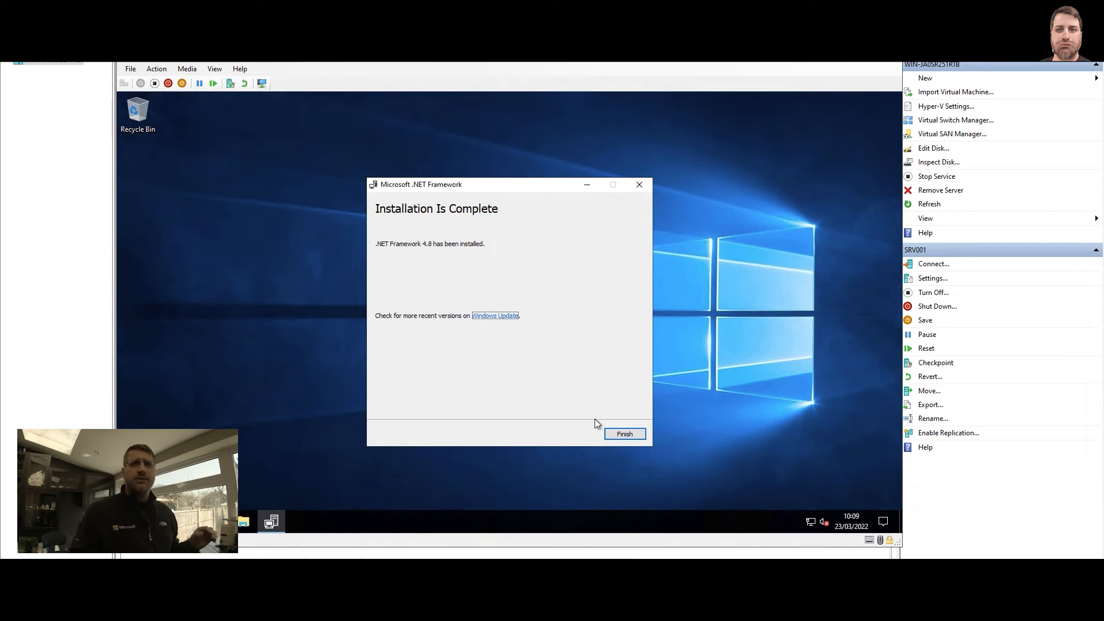
Finish the .NET Framework 4.8 installer and open Server Manager
left_click(625, 435)
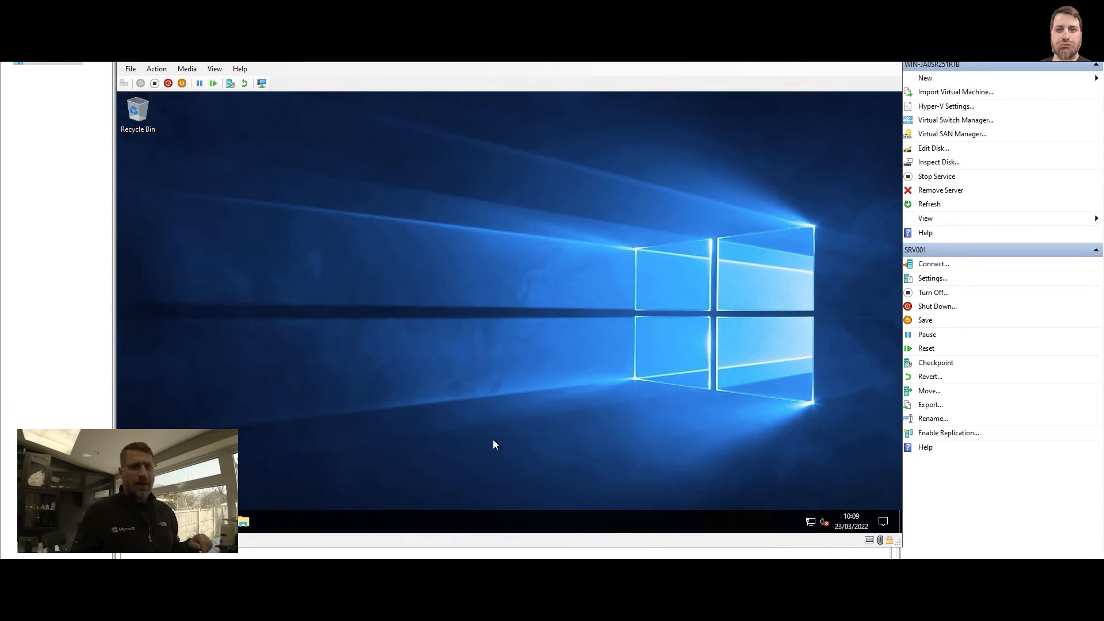
left_click(129, 522)
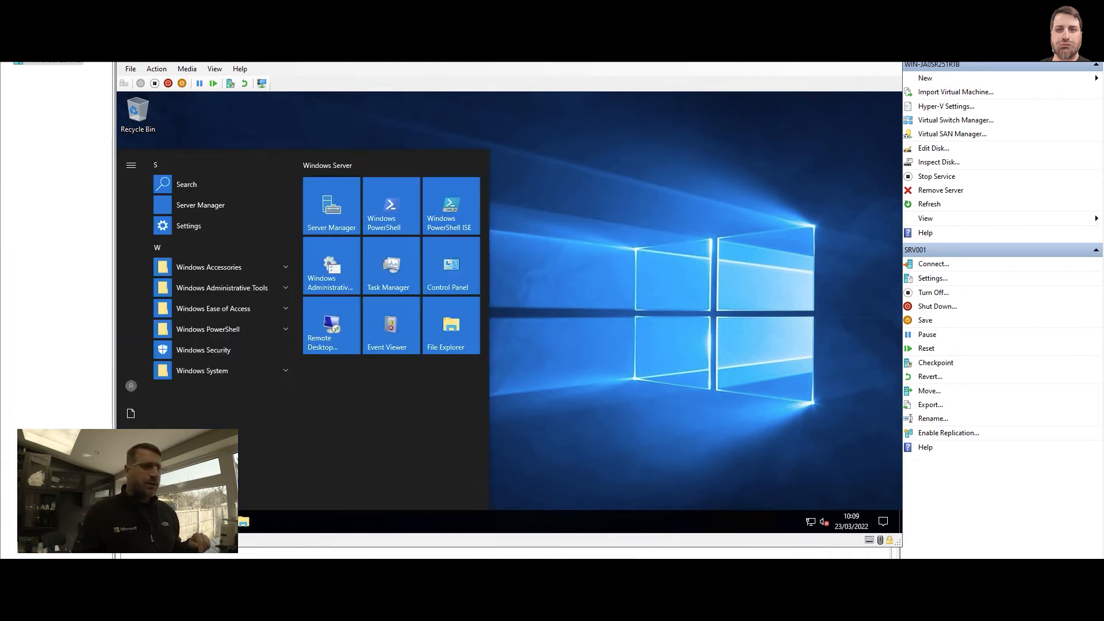
left_click(330, 217)
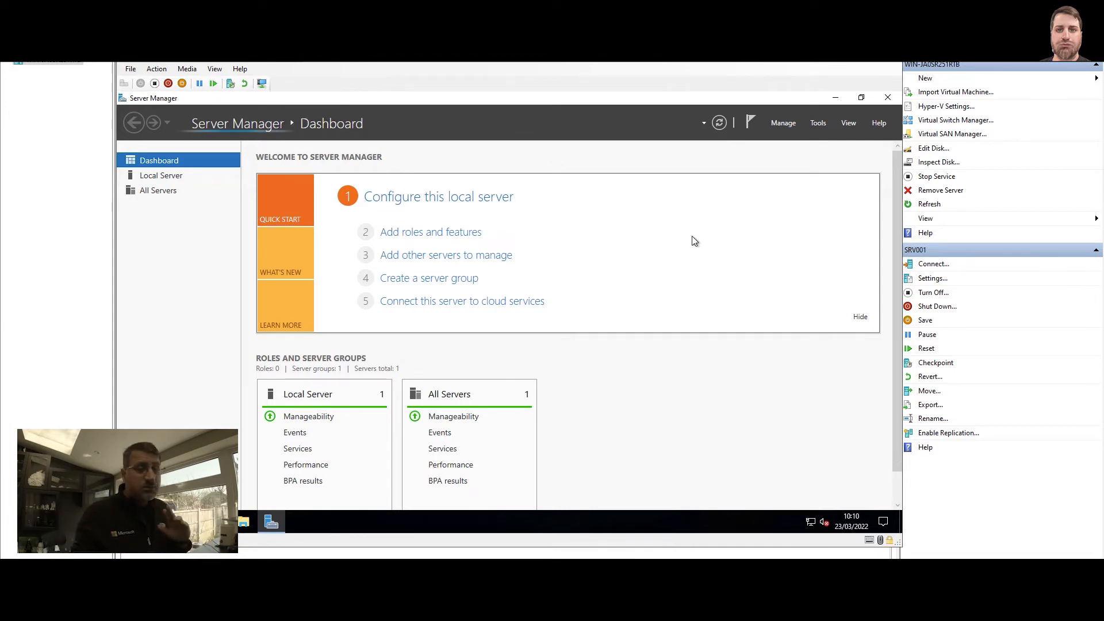
Start adding roles and features with a role-based or feature-based installation and proceed to the server roles for the local server
left_click(783, 125)
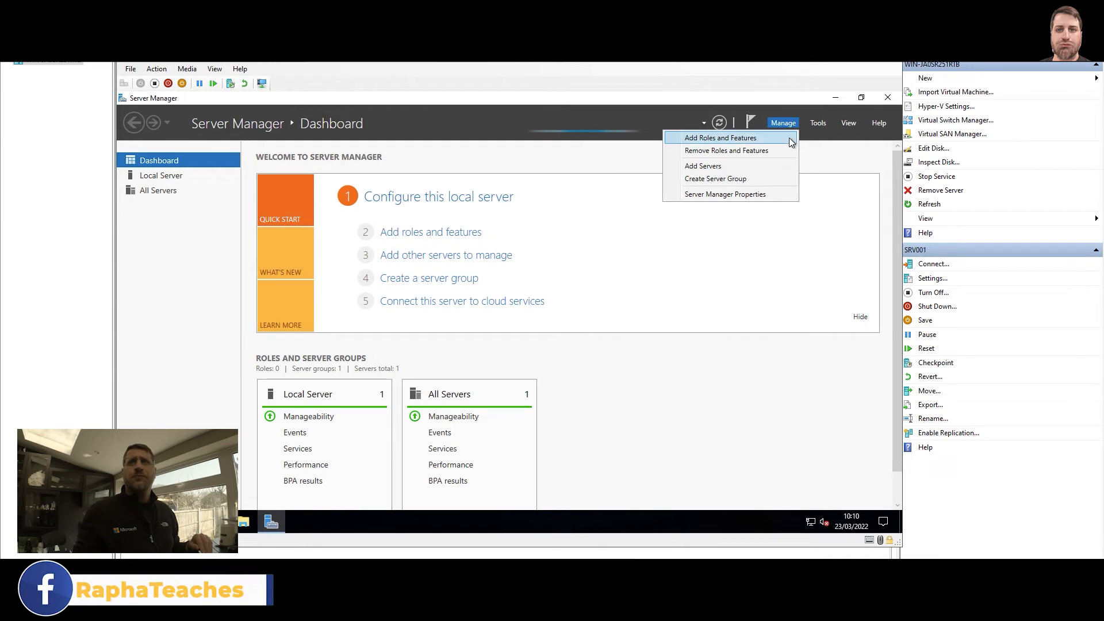
left_click(720, 138)
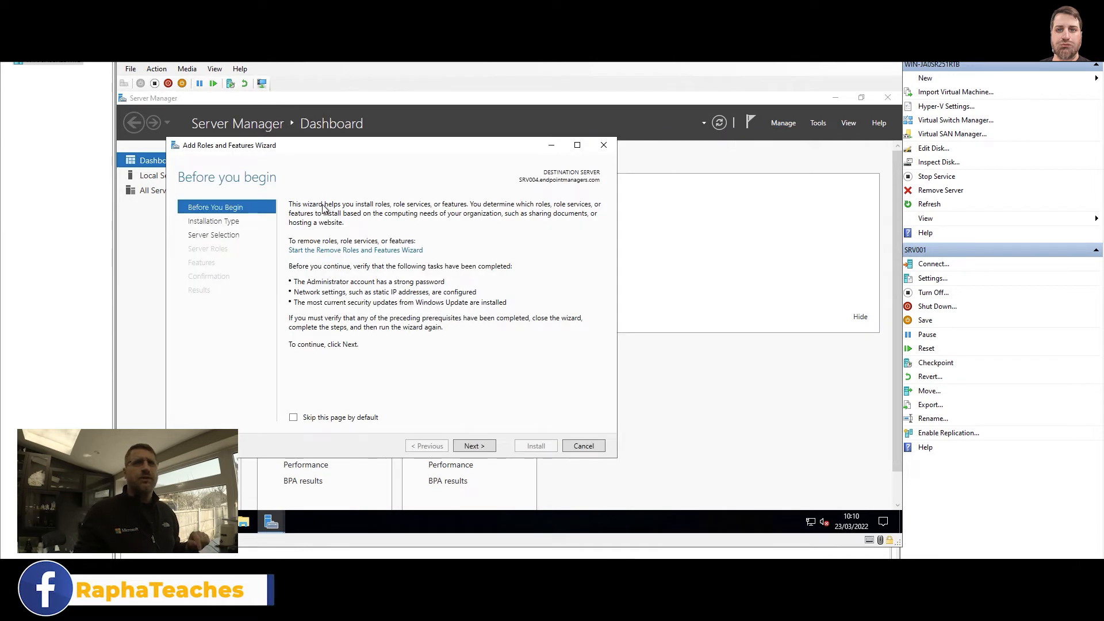
left_click(472, 446)
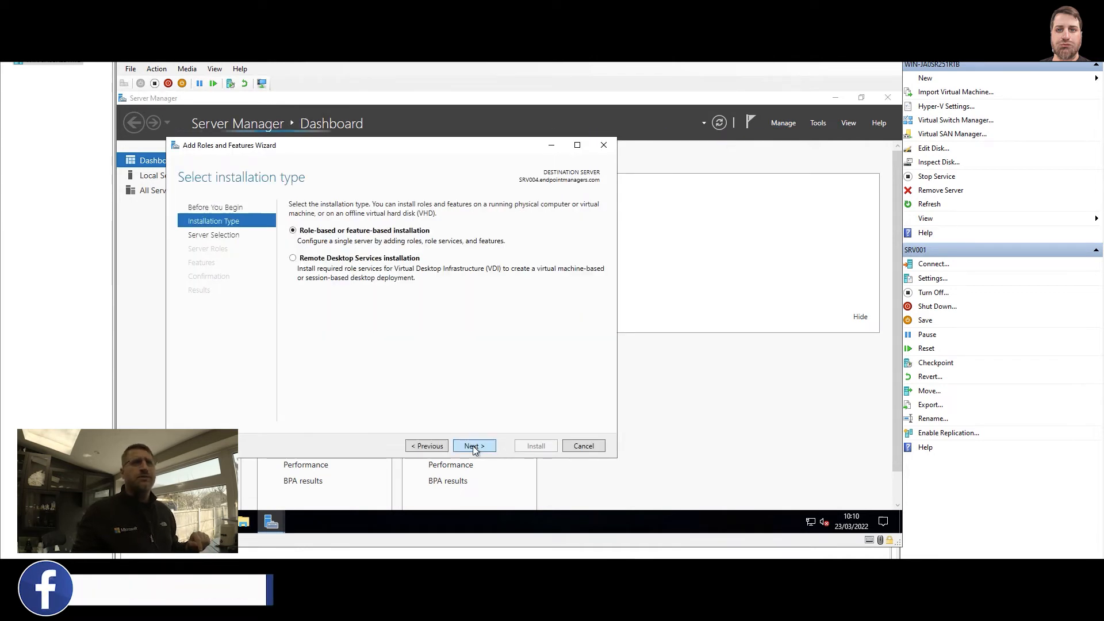
left_click(472, 446)
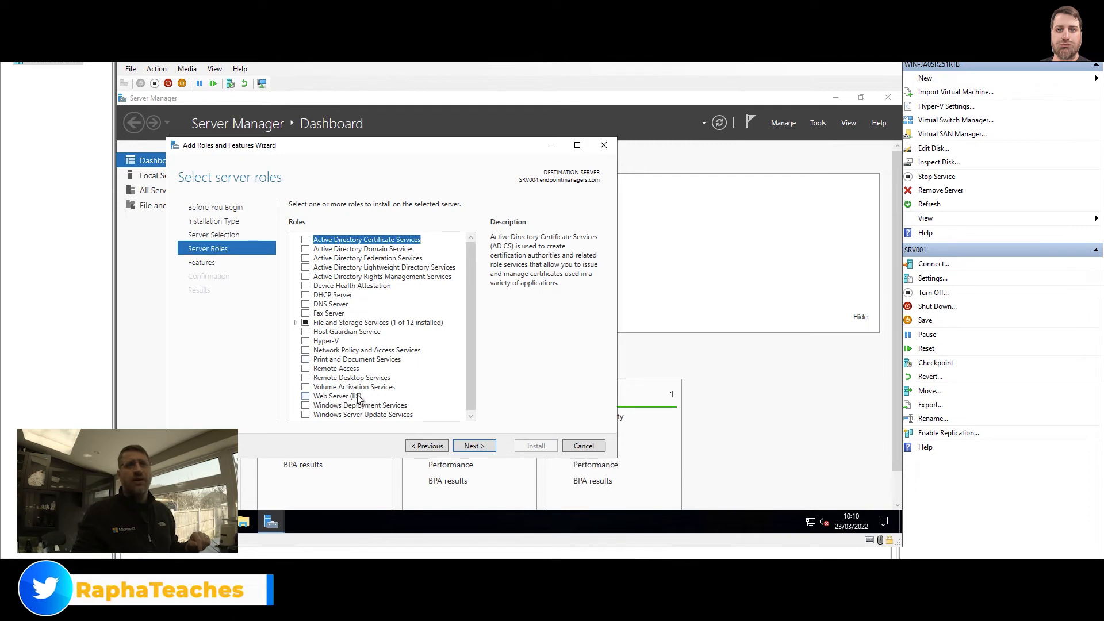
Select the Web Server (IIS) role including its management tools and continue to the feature selection
left_click(306, 396)
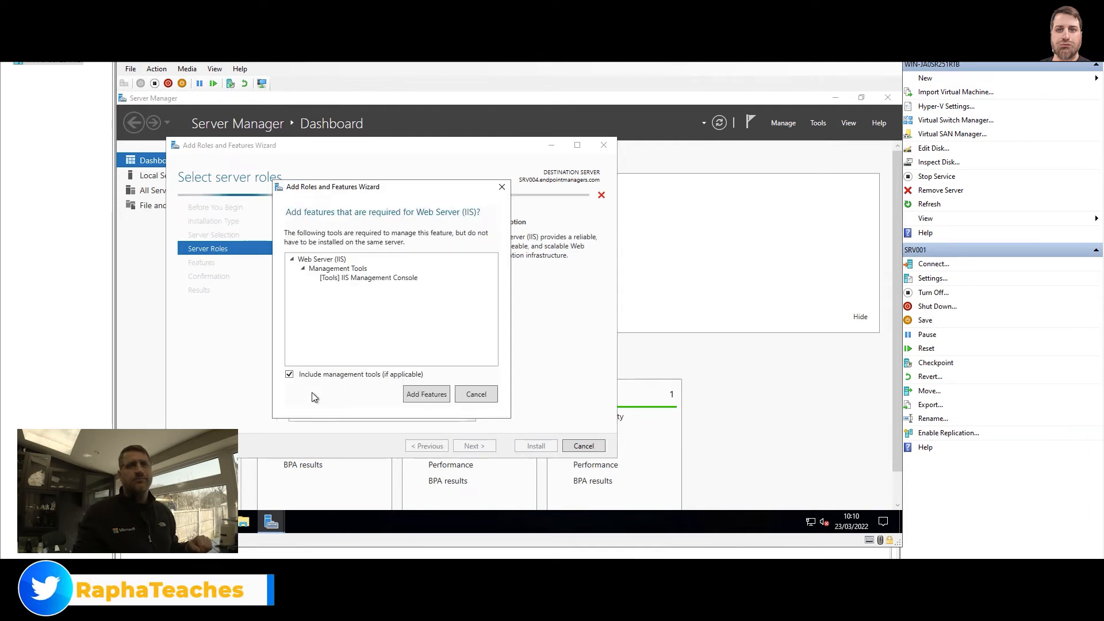
left_click(433, 394)
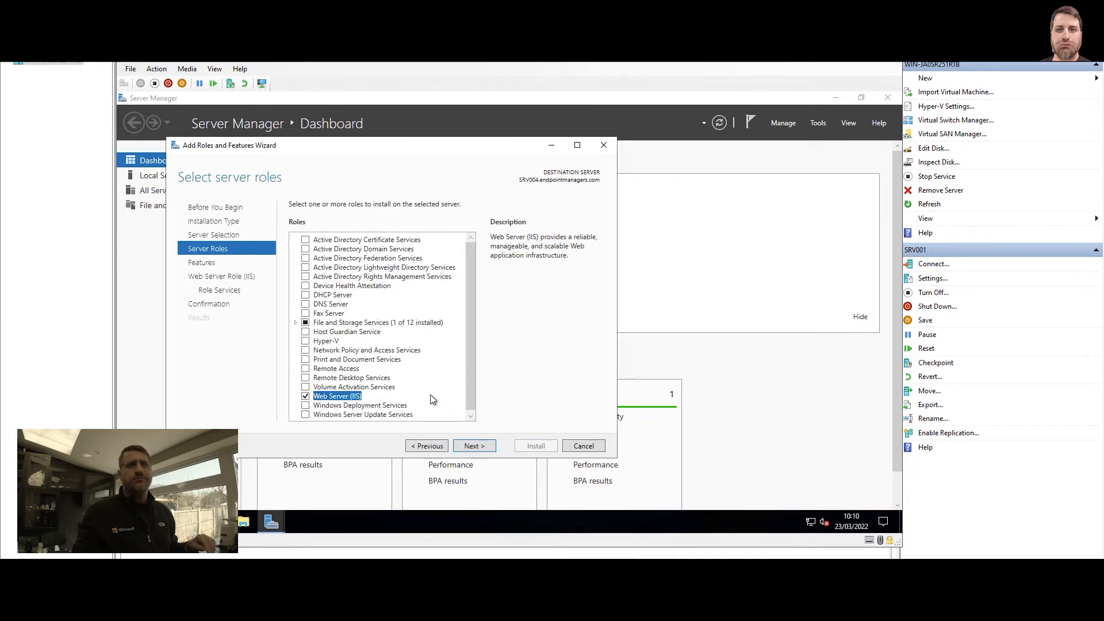
left_click(475, 446)
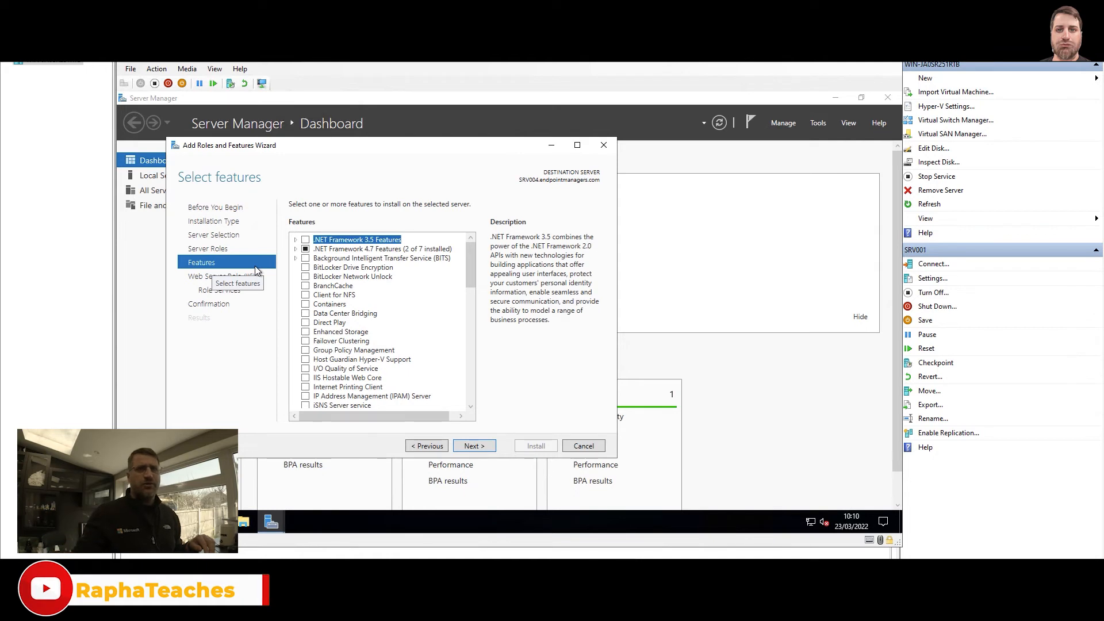
Select the Remote Differential Compression feature and continue to the Web Server (IIS) role services
scroll(327, 336, "down", 5)
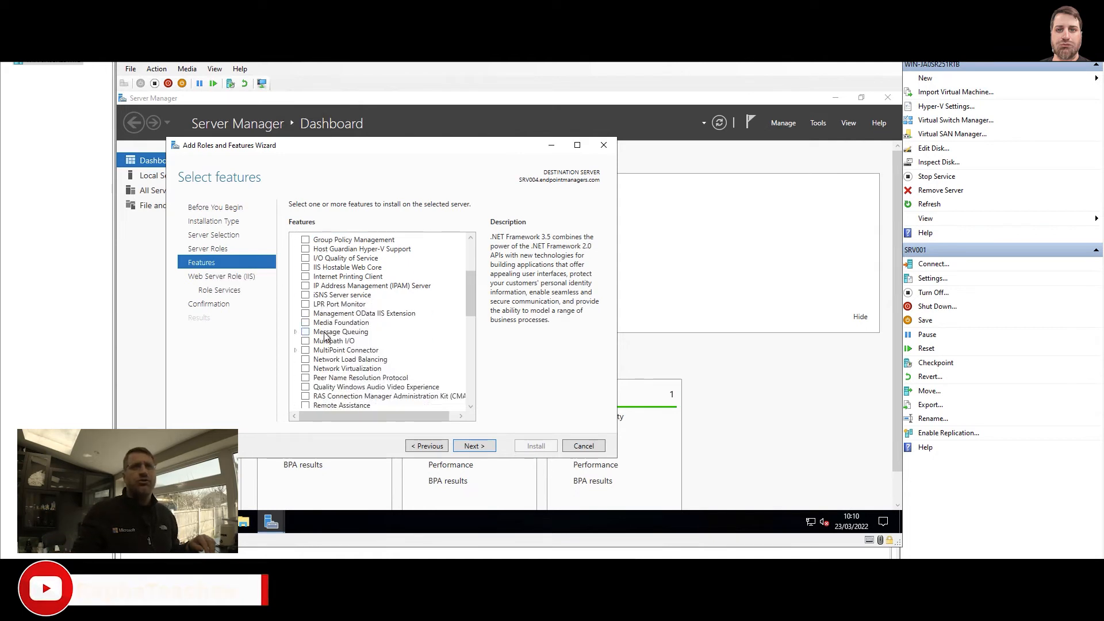
left_click(345, 387)
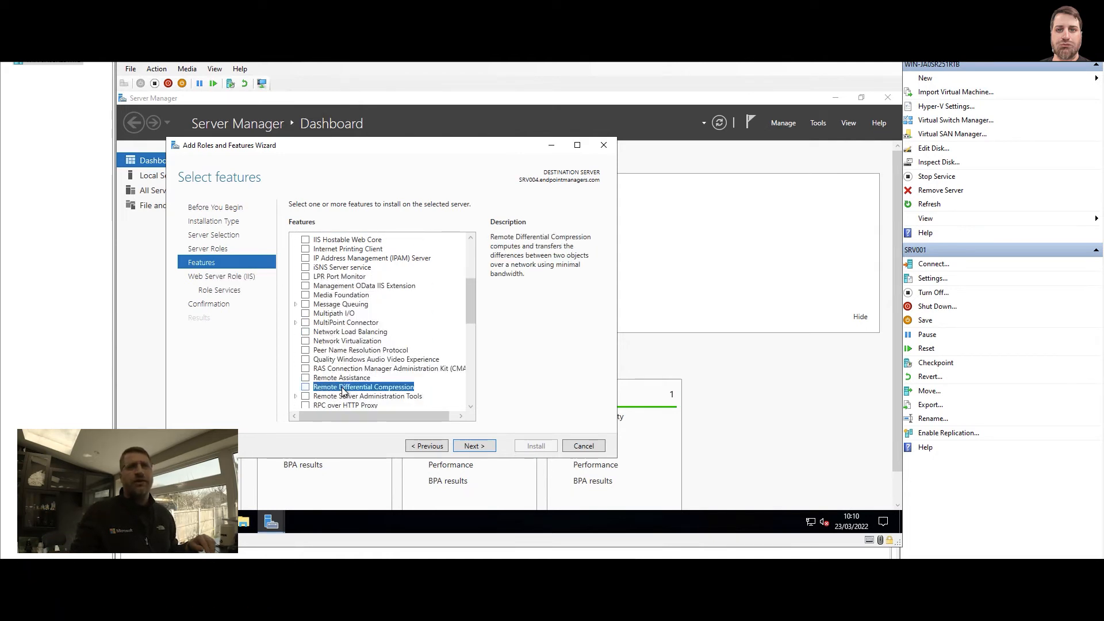
left_click(306, 388)
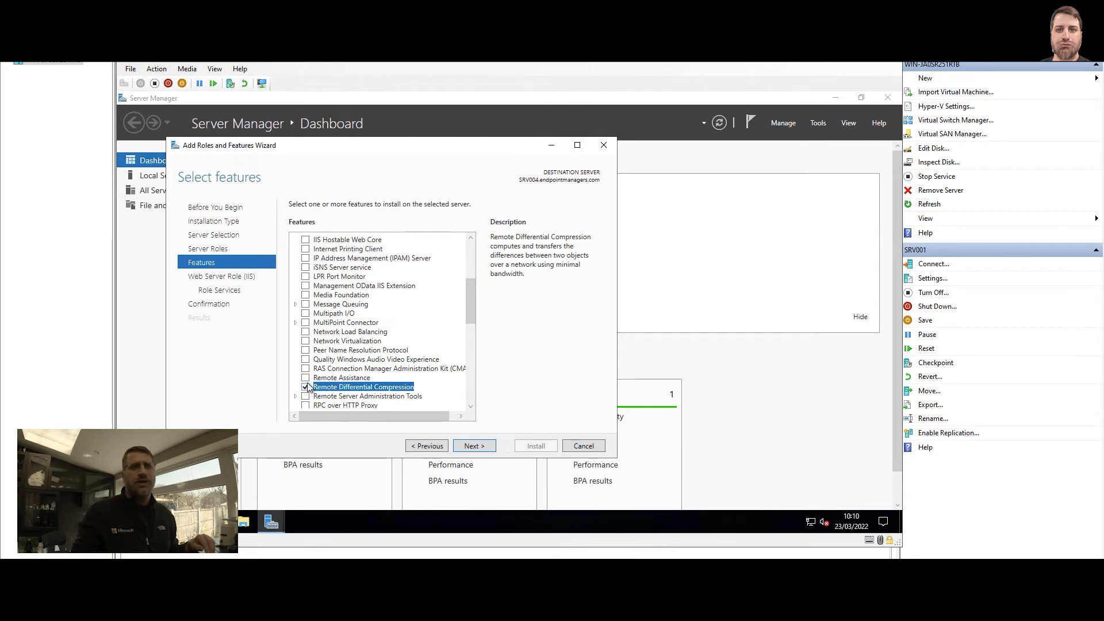
left_click(488, 448)
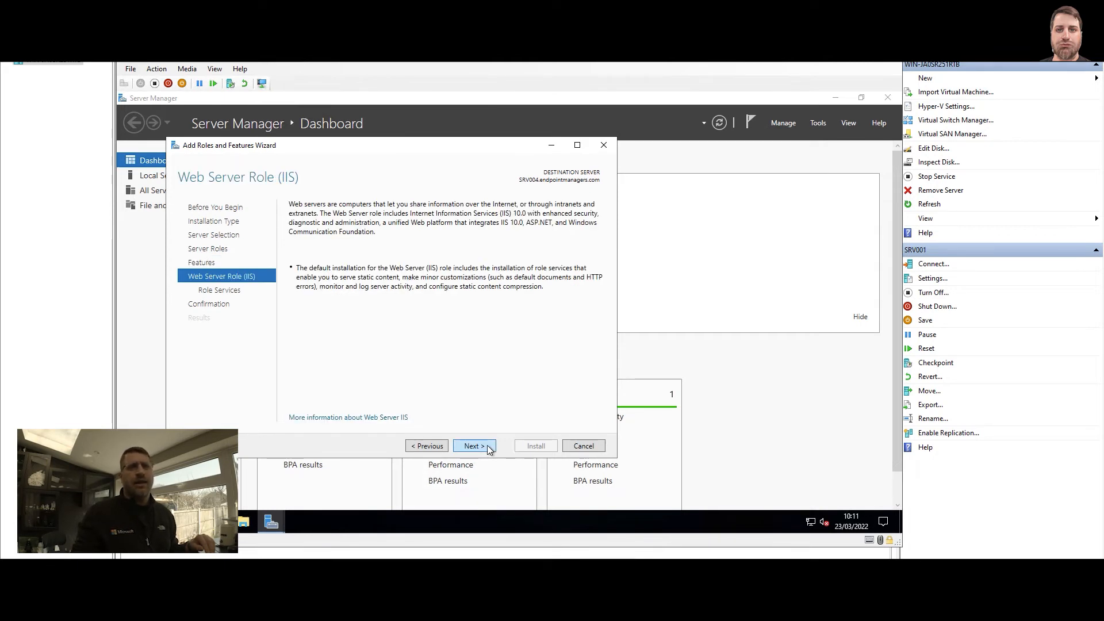
left_click(488, 448)
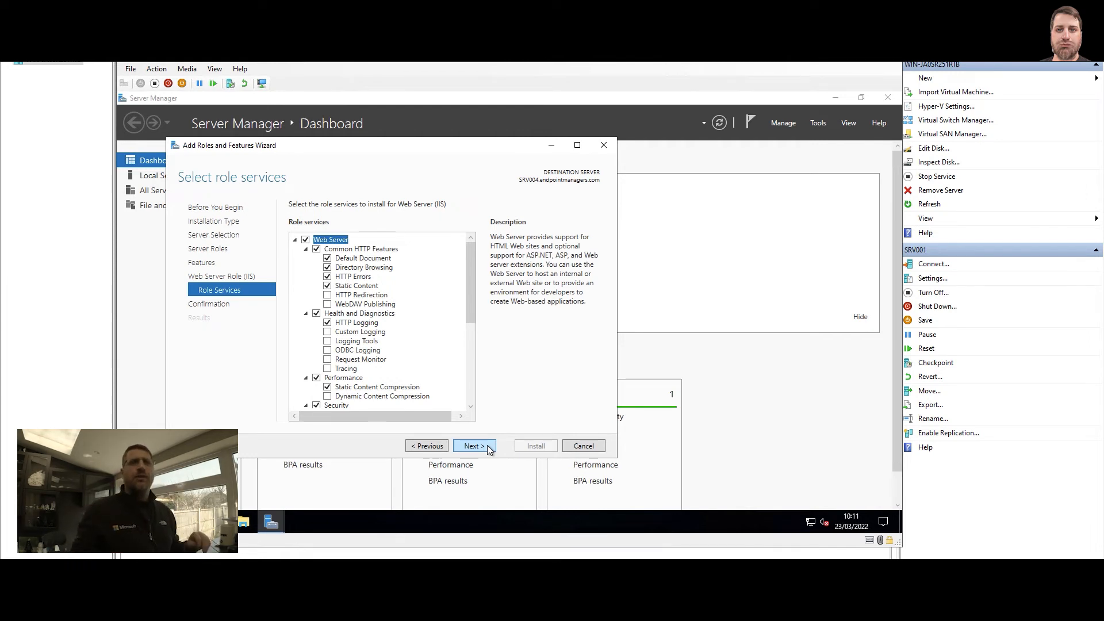
Collapse the Common HTTP Features, Health and Diagnostics and Performance groups and add Windows Authentication under Security
left_click(306, 248)
left_click(305, 258)
left_click(306, 267)
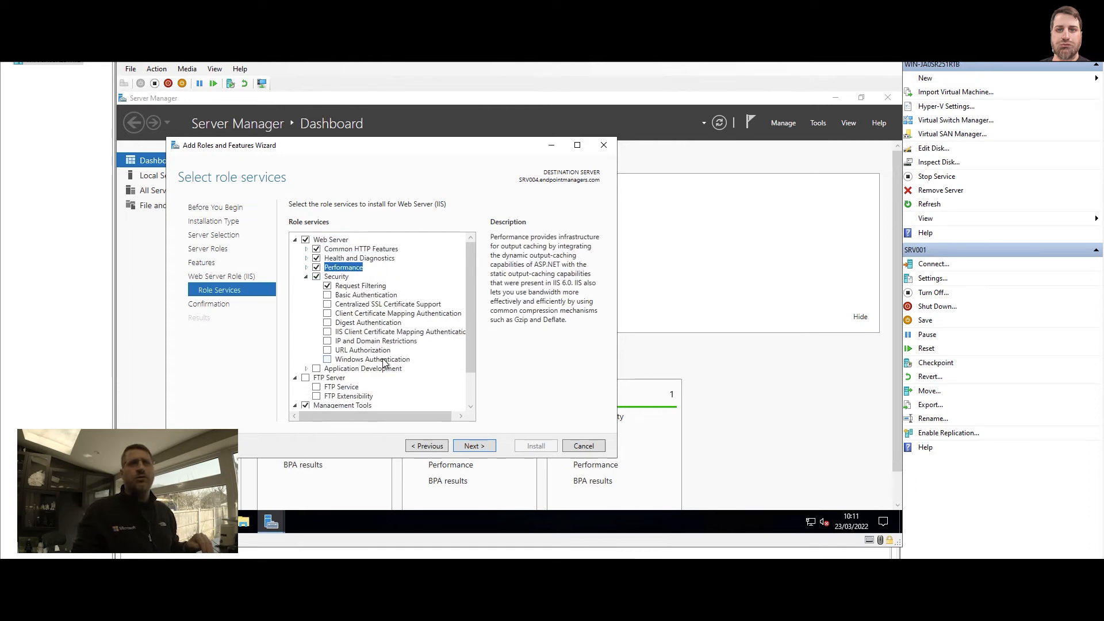
left_click(327, 359)
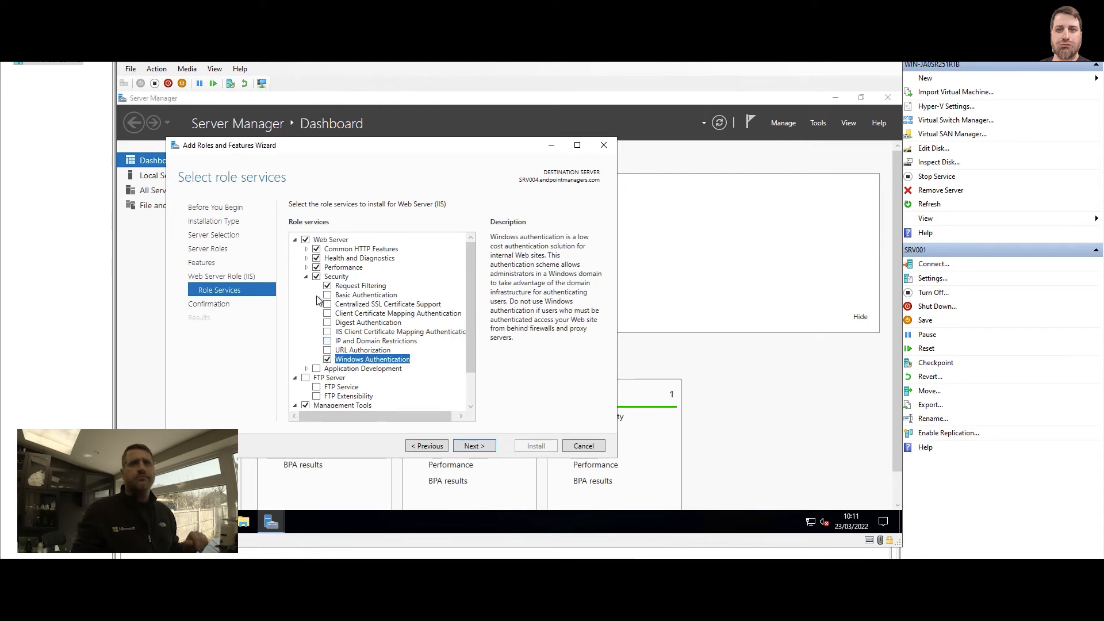
left_click(306, 277)
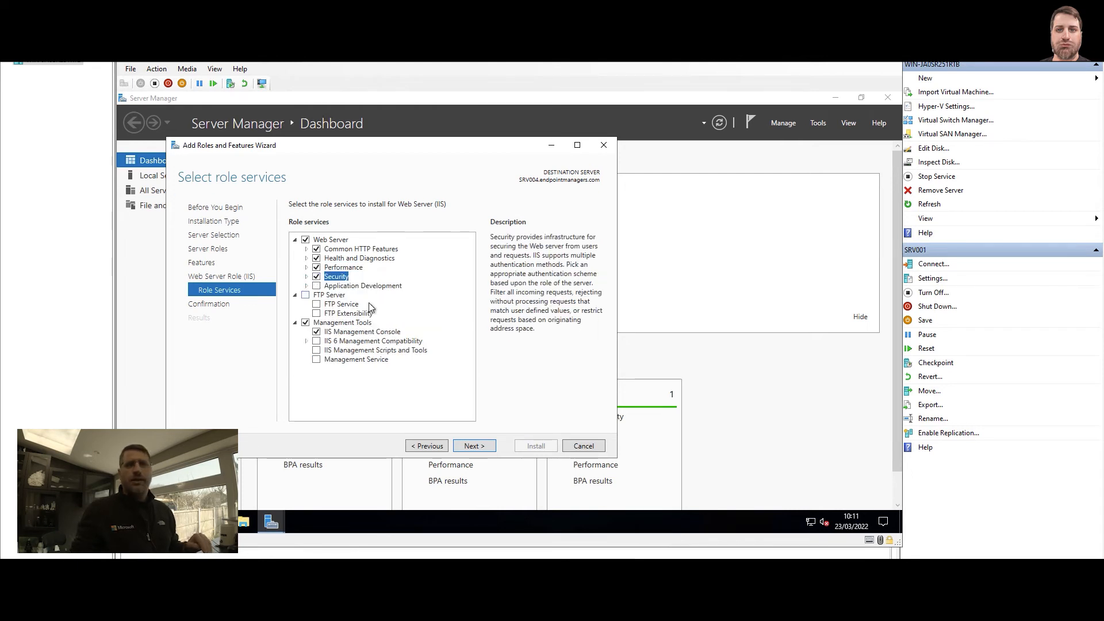
Add the ISAPI Extensions role service under Application Development
left_click(305, 286)
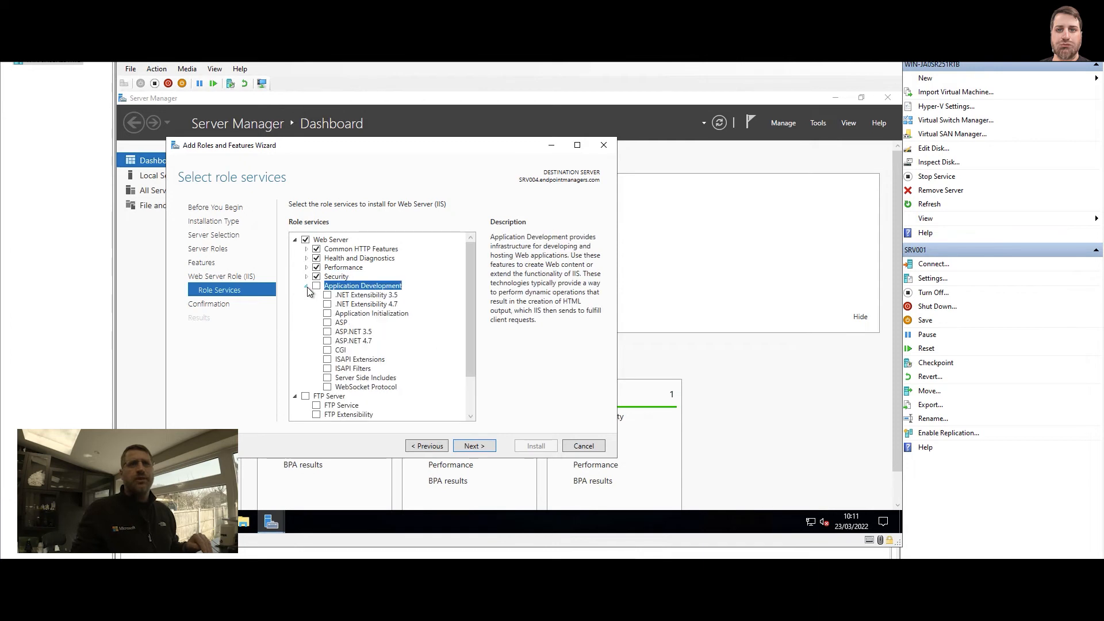
left_click(327, 359)
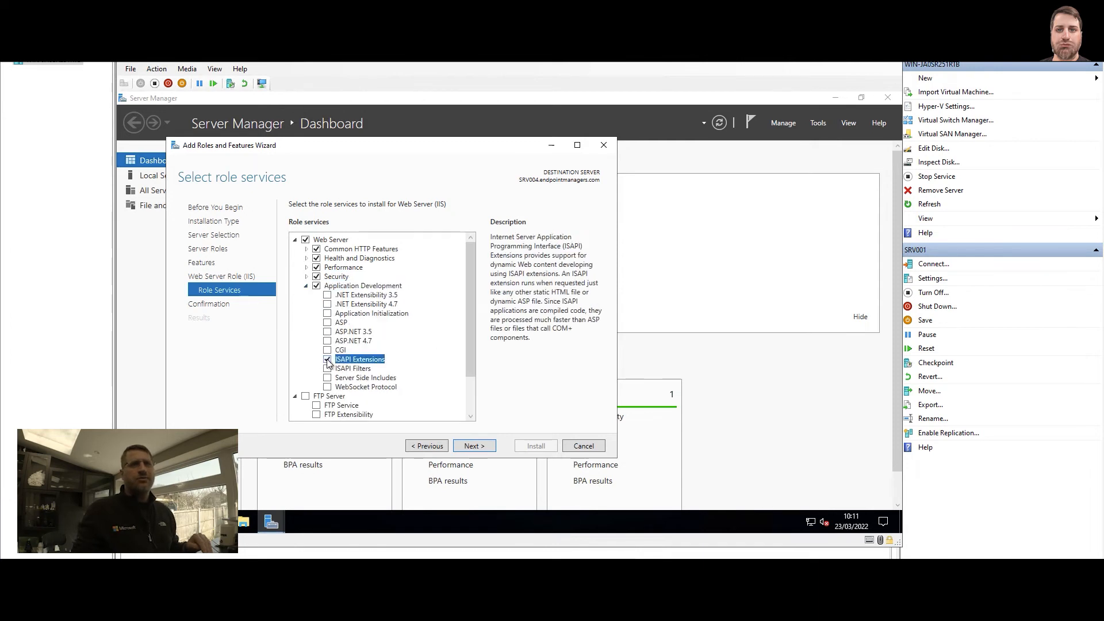
left_click(307, 285)
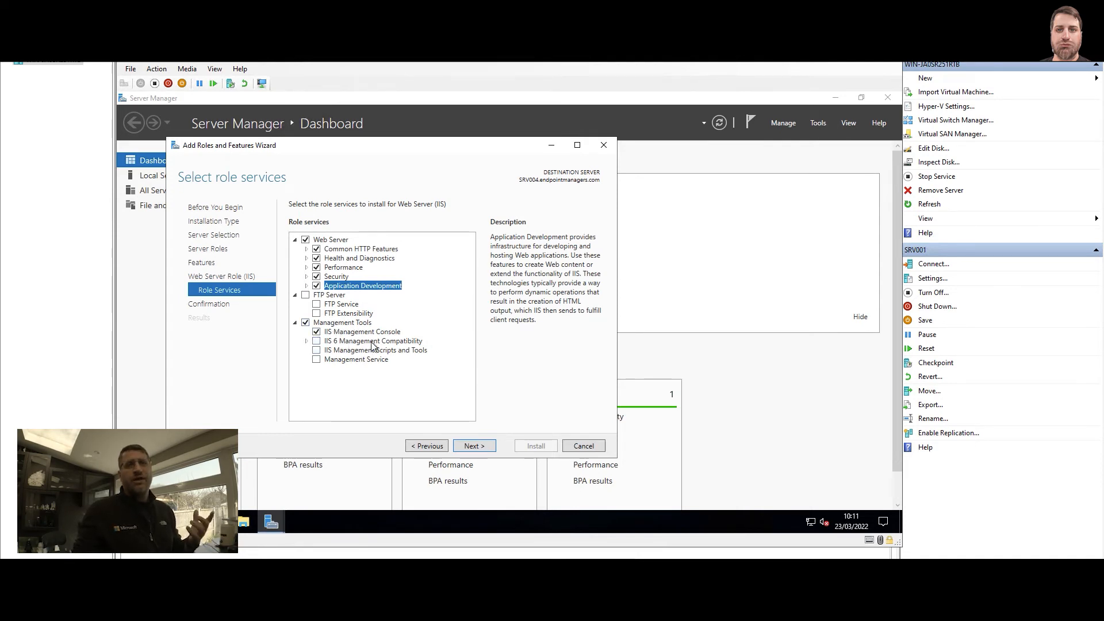
Add IIS 6 Metabase Compatibility, IIS 6 WMI Compatibility, and IIS Management Scripts and Tools under Management Tools
left_click(306, 341)
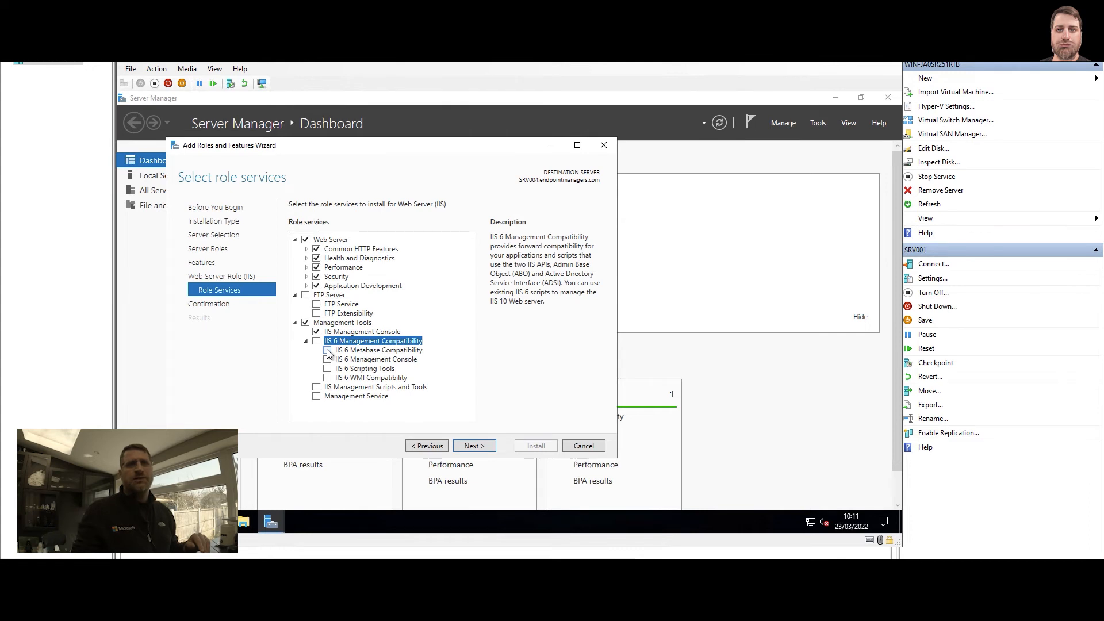
left_click(327, 350)
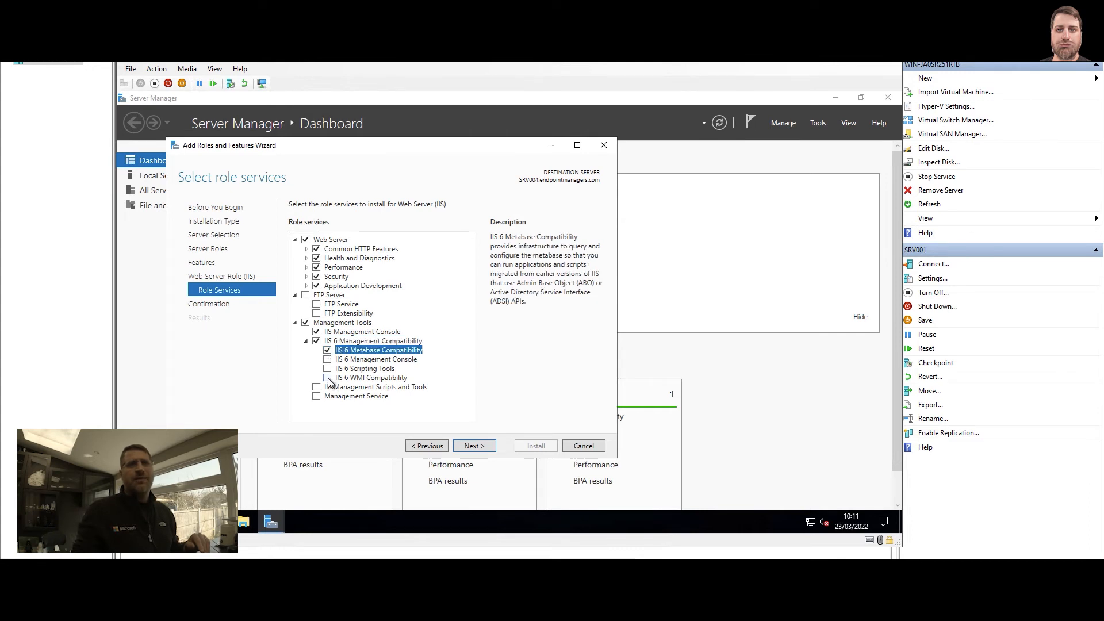
left_click(327, 378)
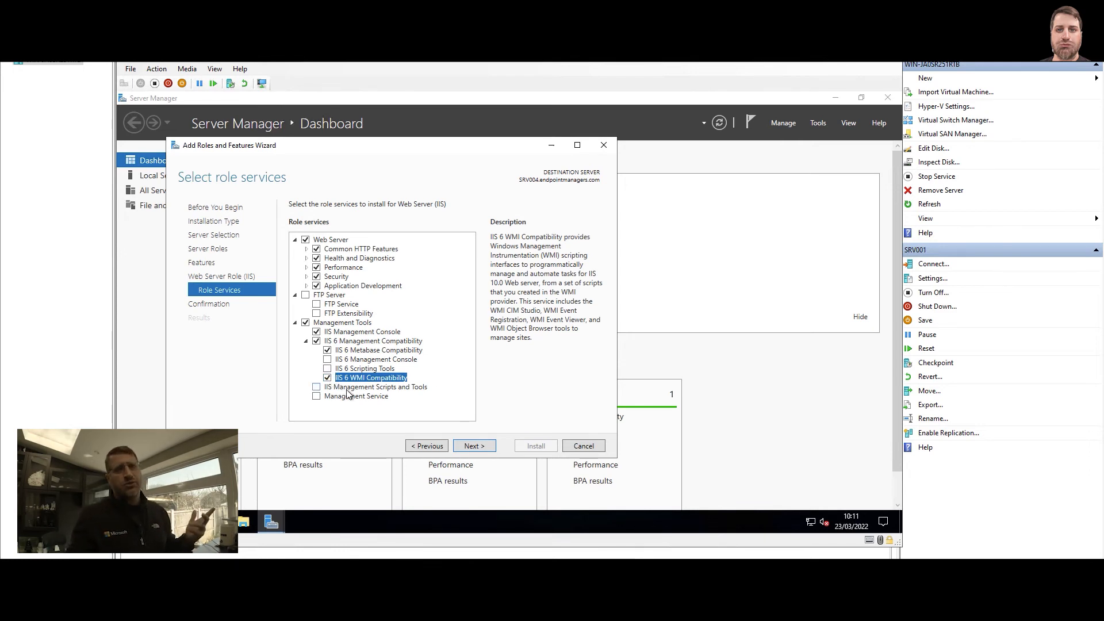
left_click(316, 387)
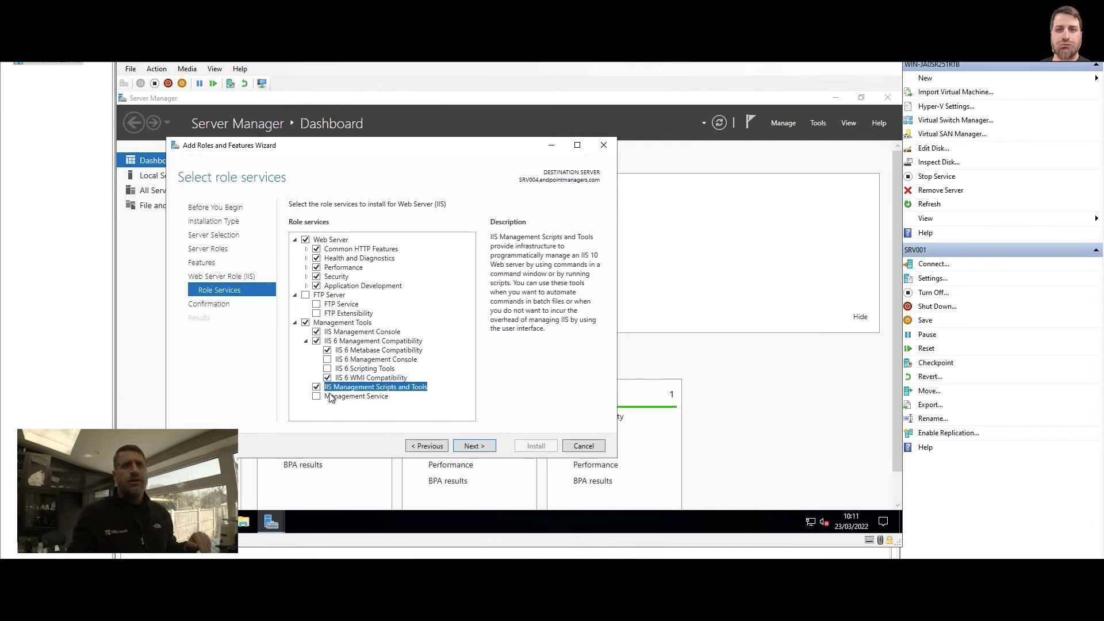
Install the selected roles and features, and close the wizard and Server Manager once the installation completes
left_click(485, 448)
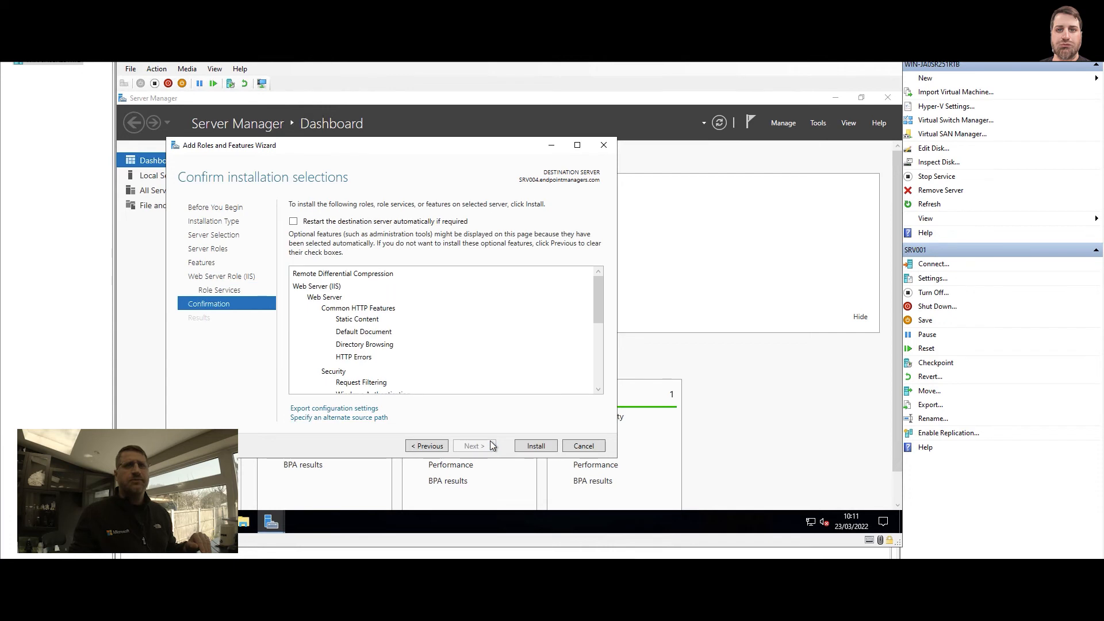
left_click(536, 446)
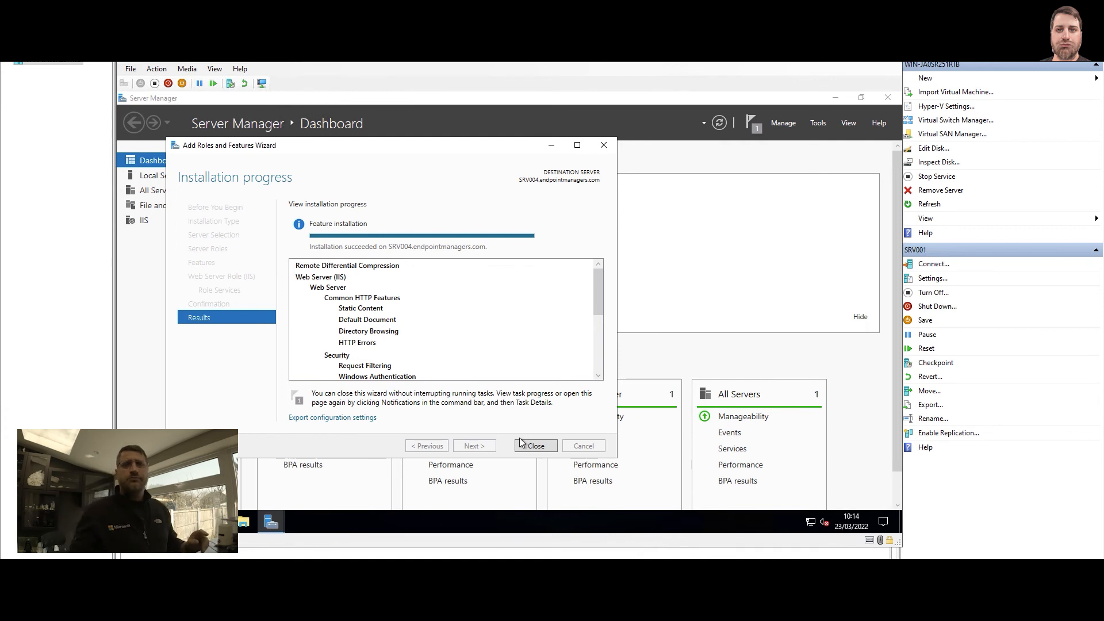
left_click(535, 447)
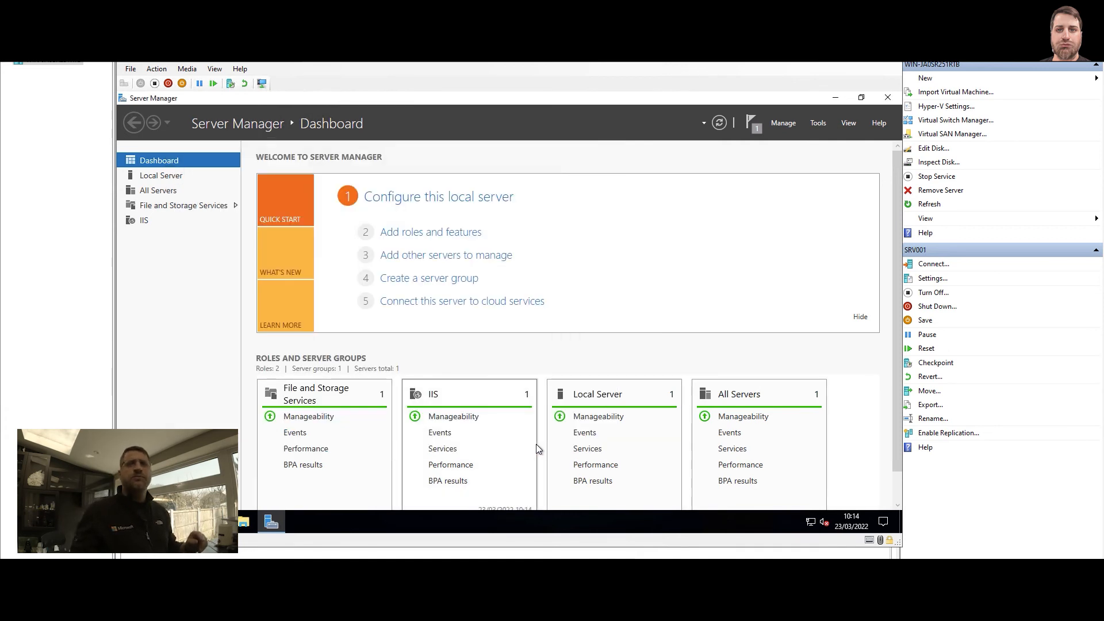
left_click(889, 98)
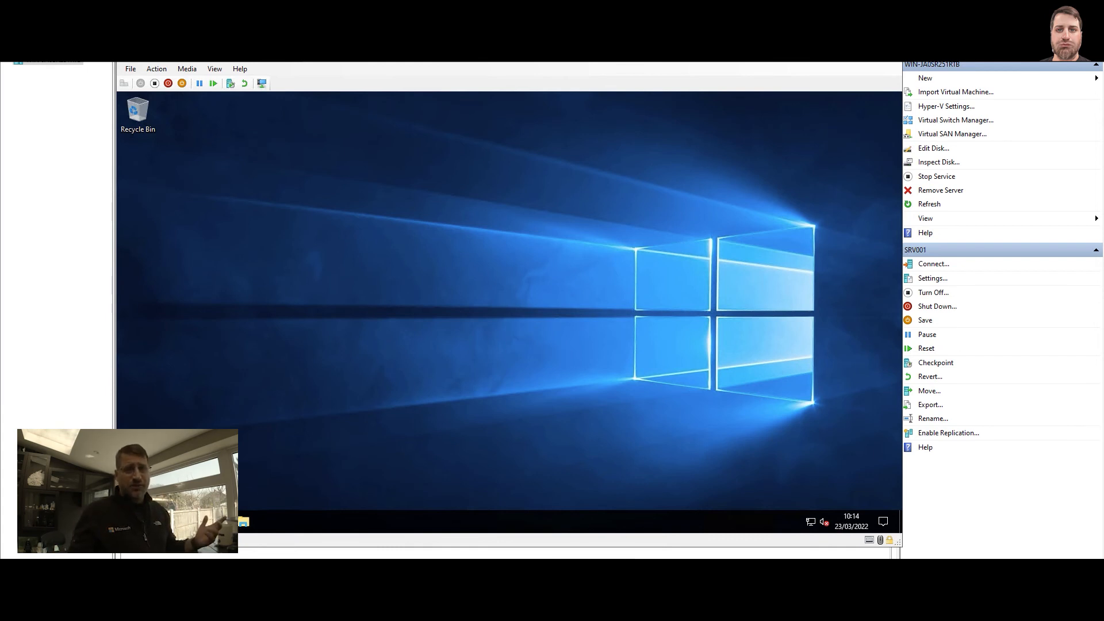
Load localhost in Internet Explorer, dismissing its first-run setup, to check the IIS default page, and close the browser
left_click(216, 522)
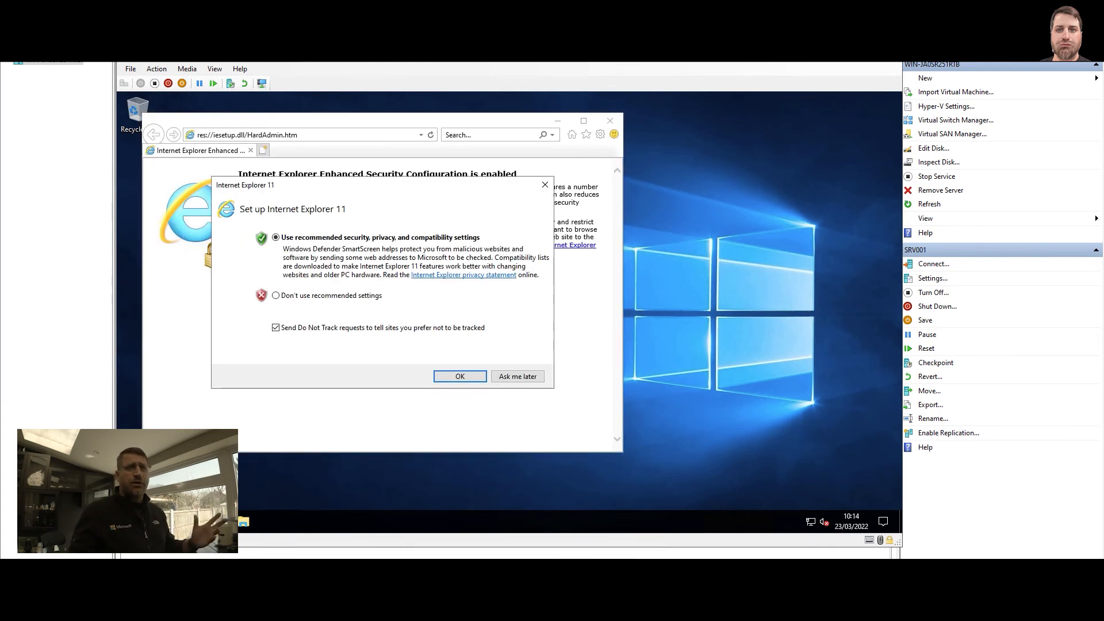
left_click(545, 185)
left_click(280, 135)
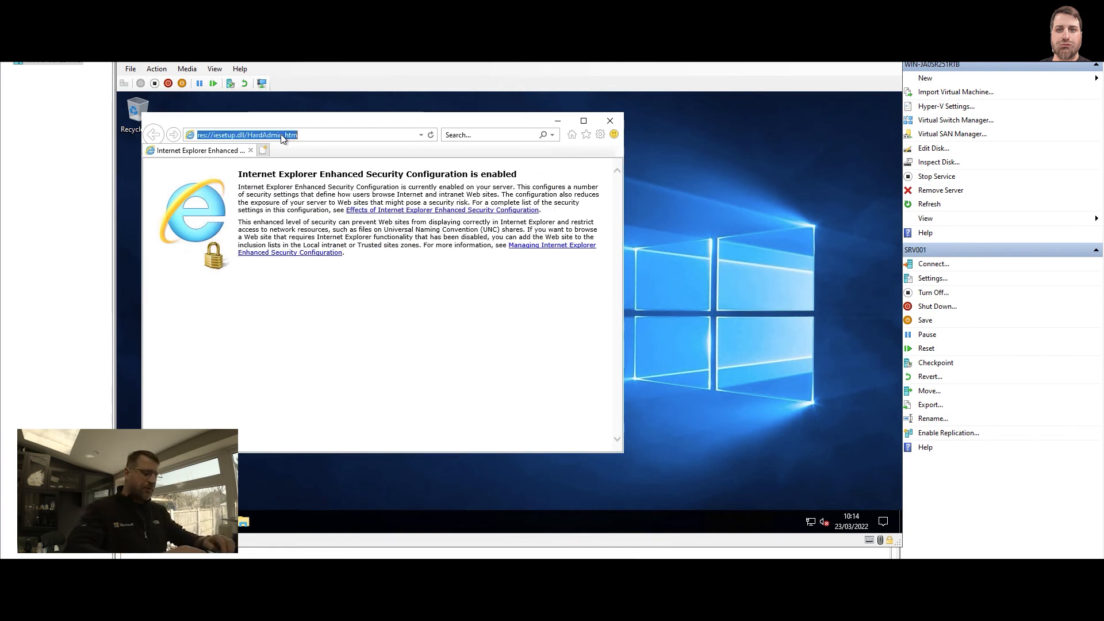
type("localhost")
key("Return")
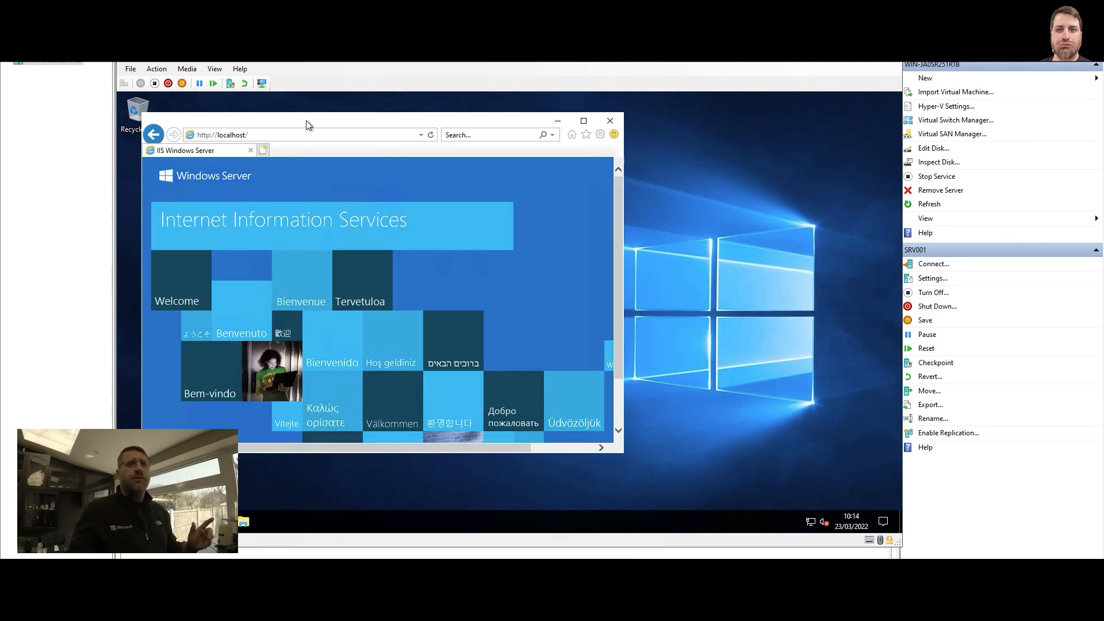
double_click(307, 125)
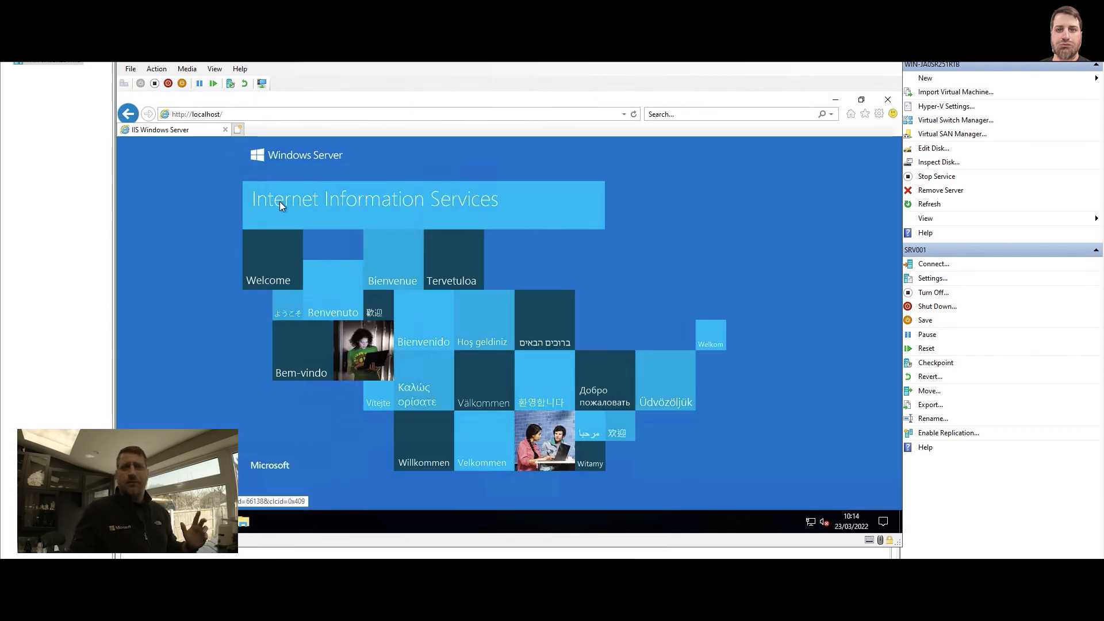
left_click(879, 99)
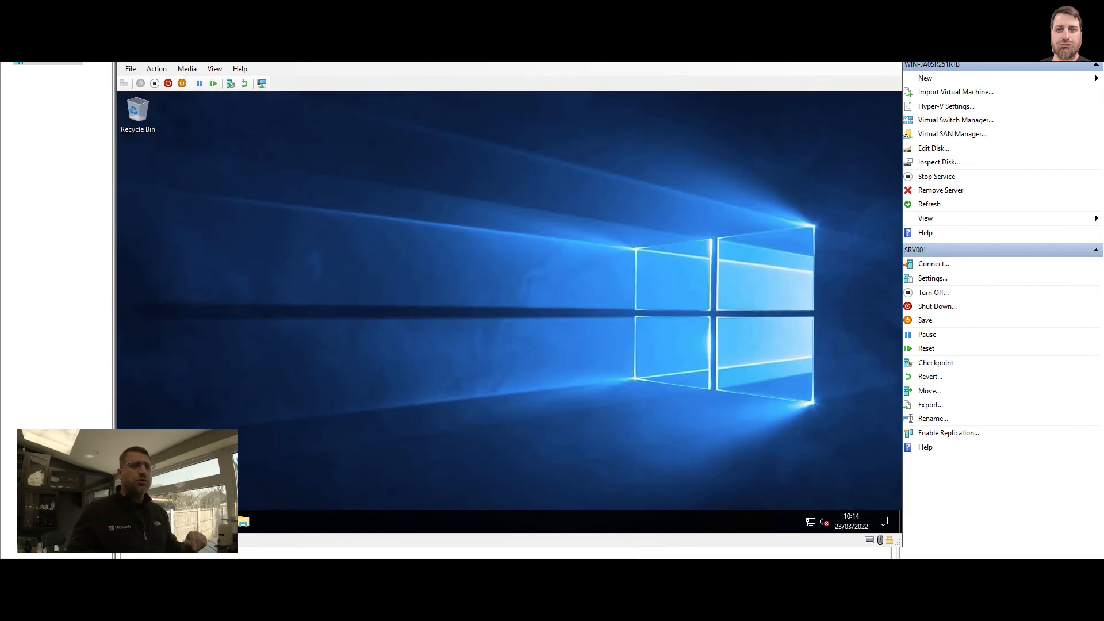
Examine the Default Web Site under SRV004's Sites in Internet Information Services (IIS) Manager, and close it and Administrative Tools
left_click(130, 522)
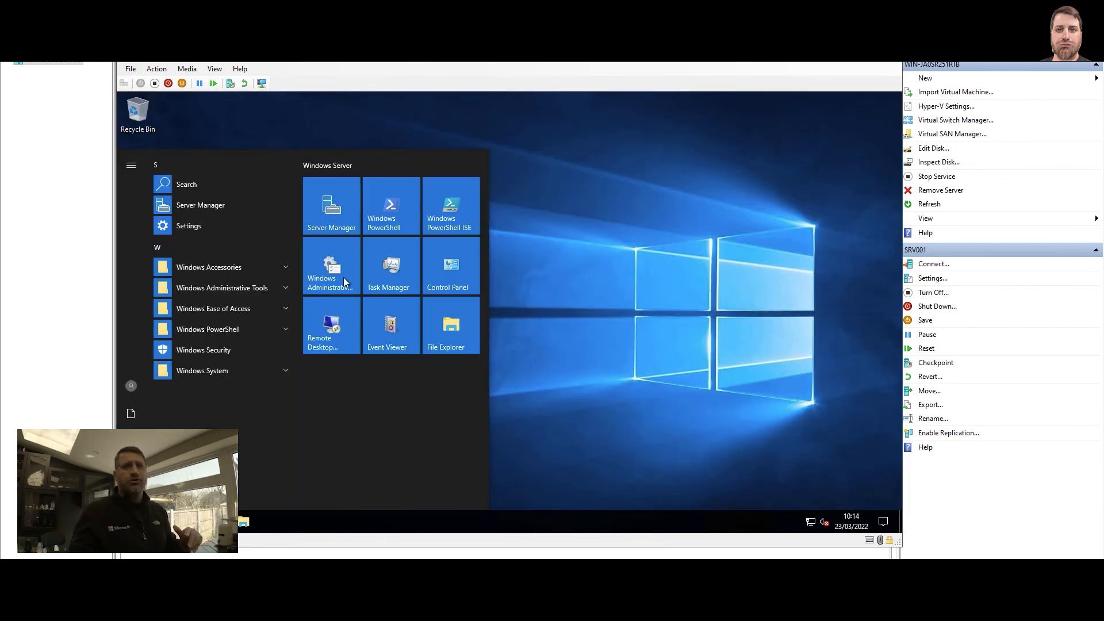
left_click(343, 277)
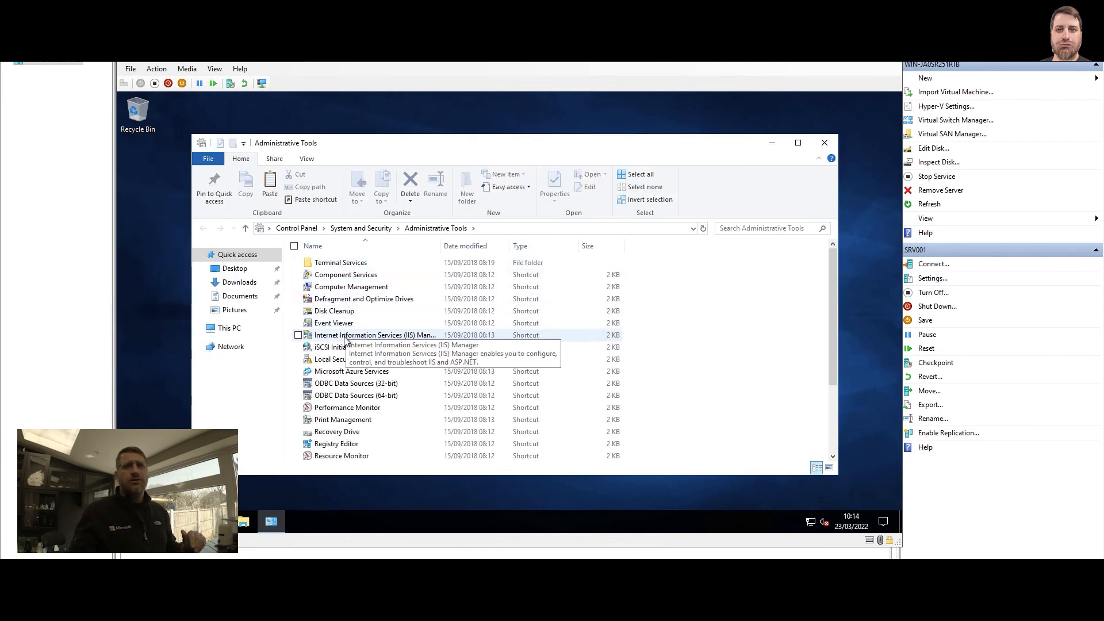
double_click(396, 338)
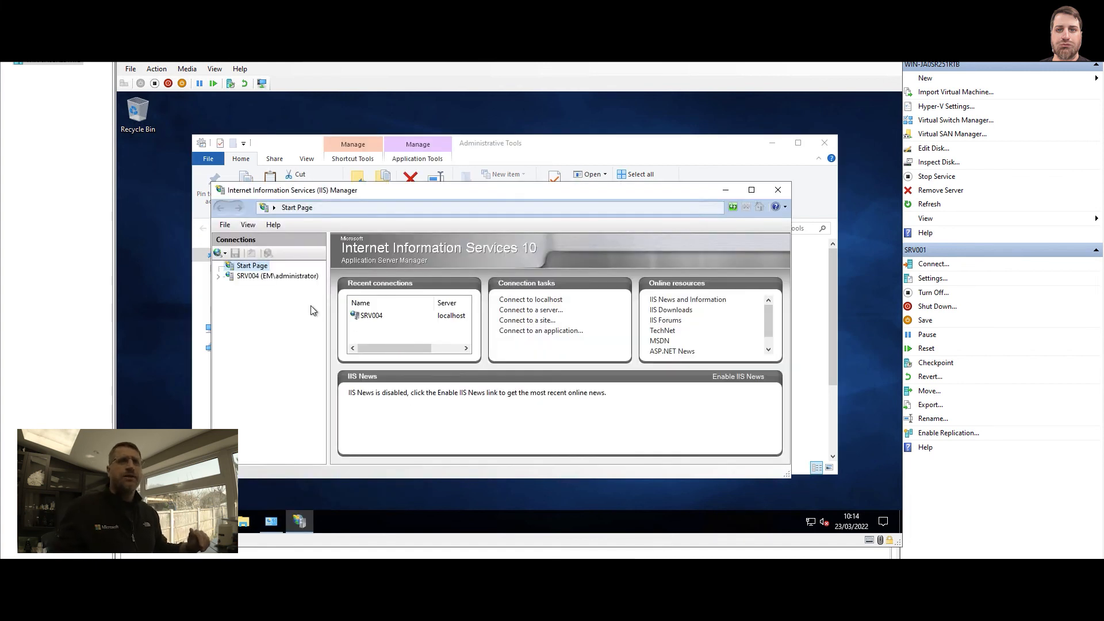
double_click(279, 277)
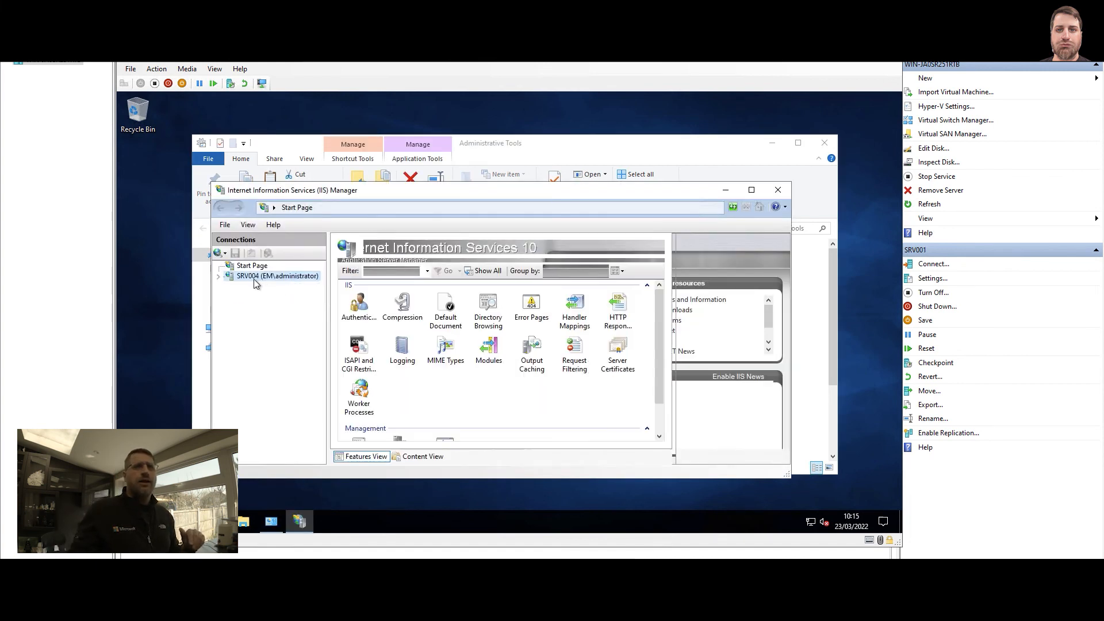
double_click(254, 297)
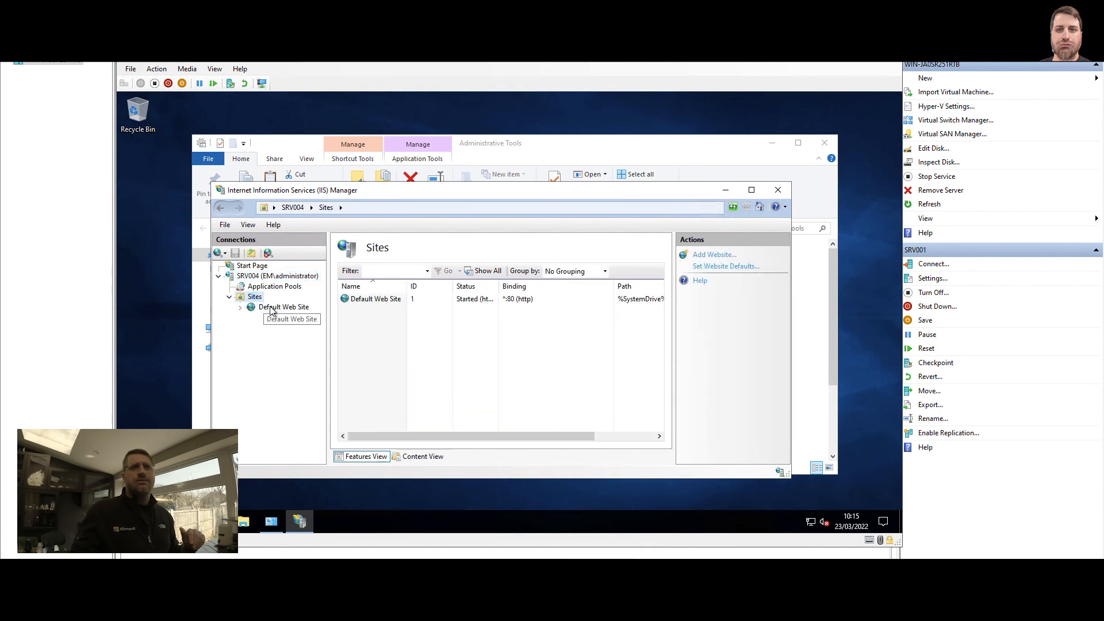
left_click(272, 308)
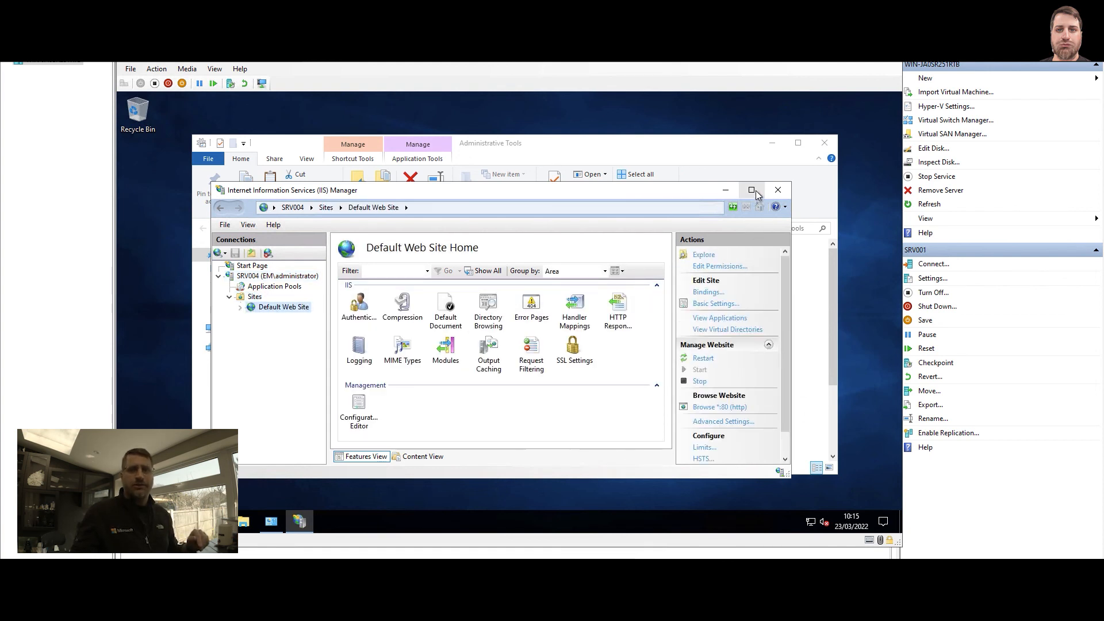
left_click(778, 190)
left_click(823, 142)
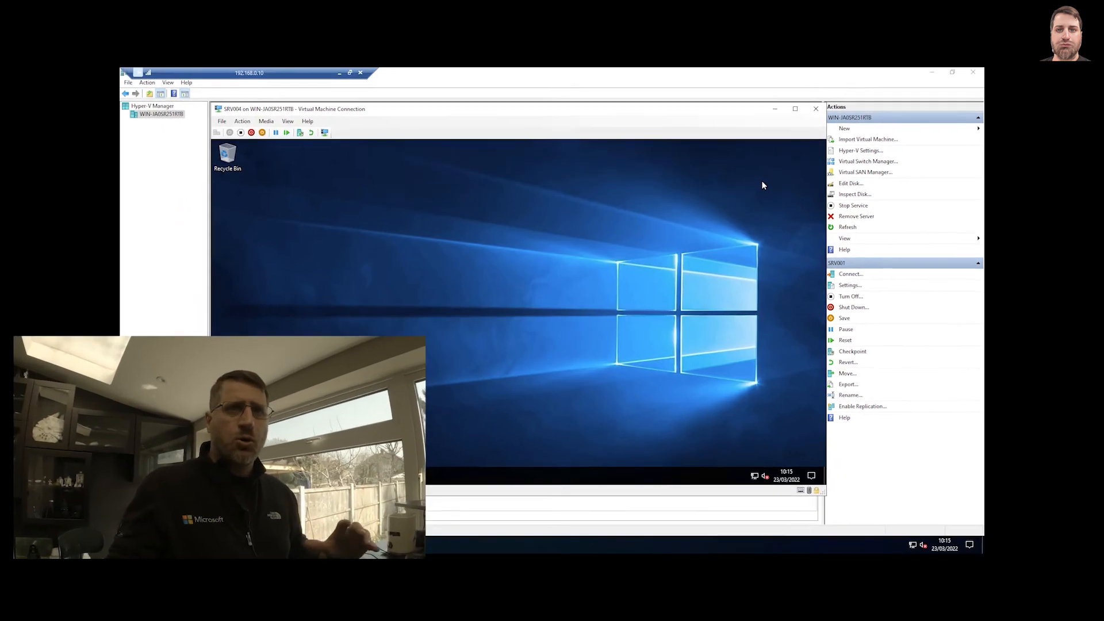